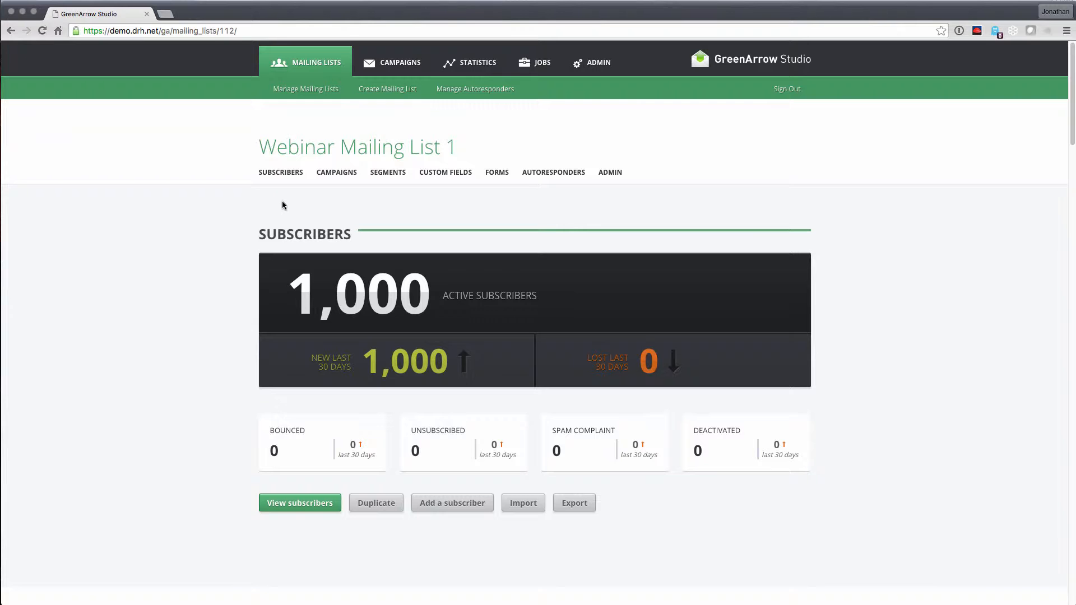
Look over the campaigns section of Webinar Mailing List 1 and return to the start of the page
left_click(321, 177)
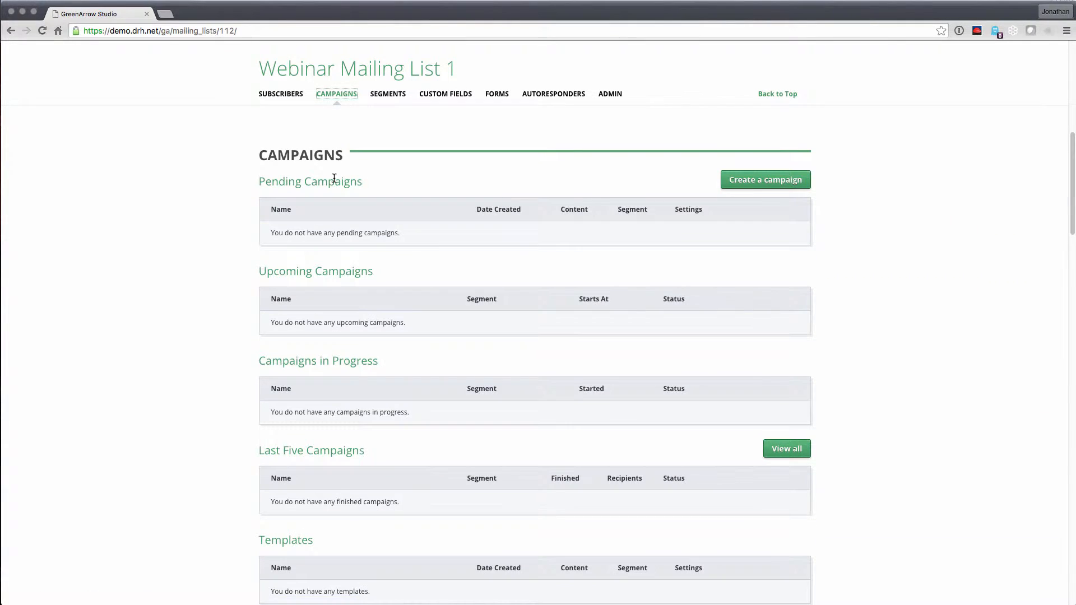
left_click(785, 95)
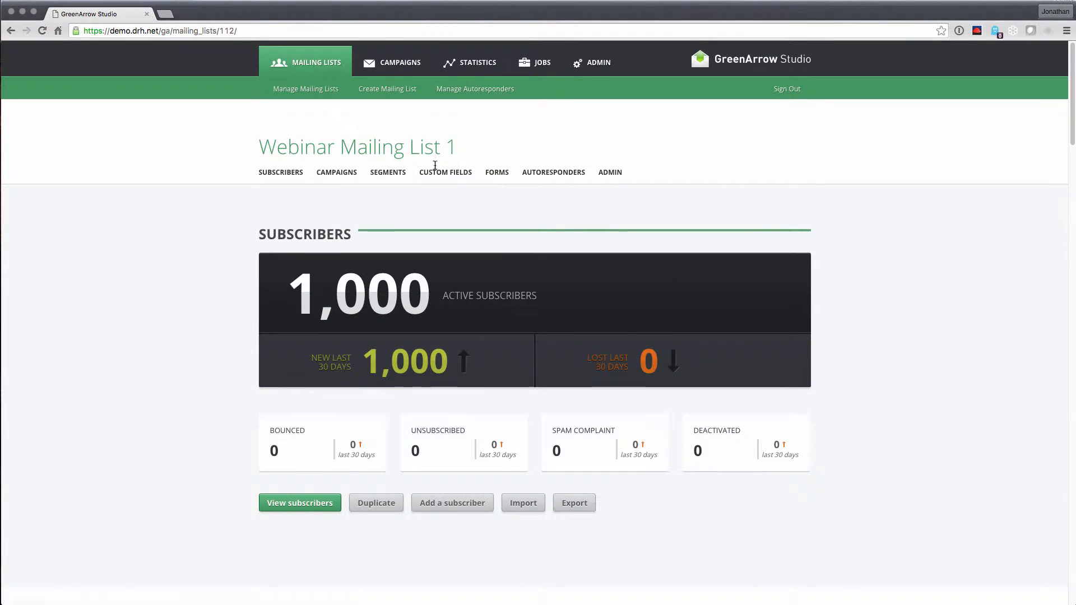
Create a campaign named Webinar Campaign 1 for the mailing list Webinar Mailing List 1, without a template
left_click(411, 62)
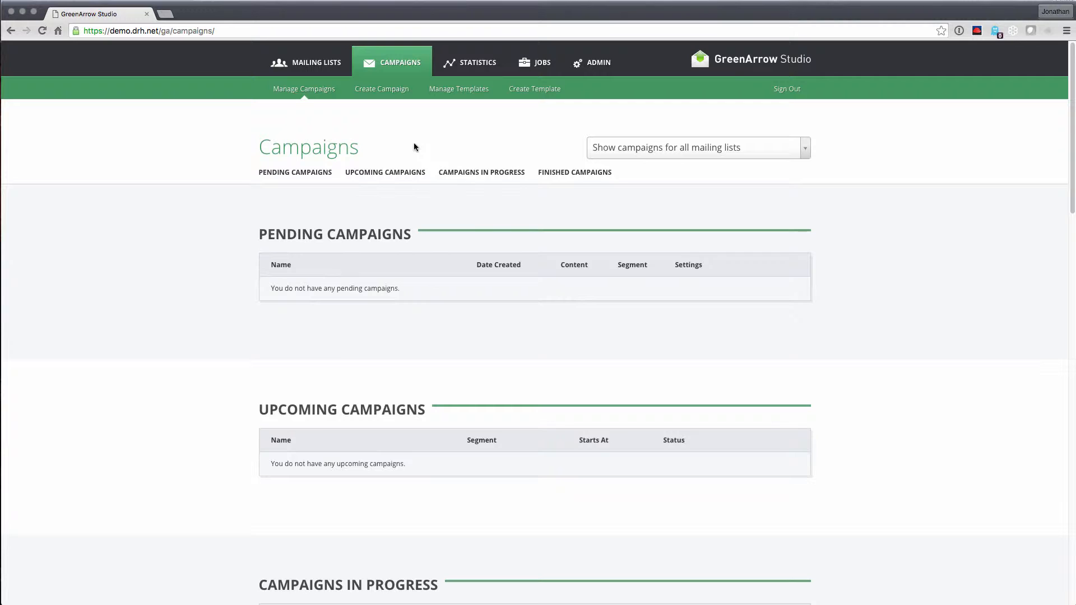
left_click(386, 93)
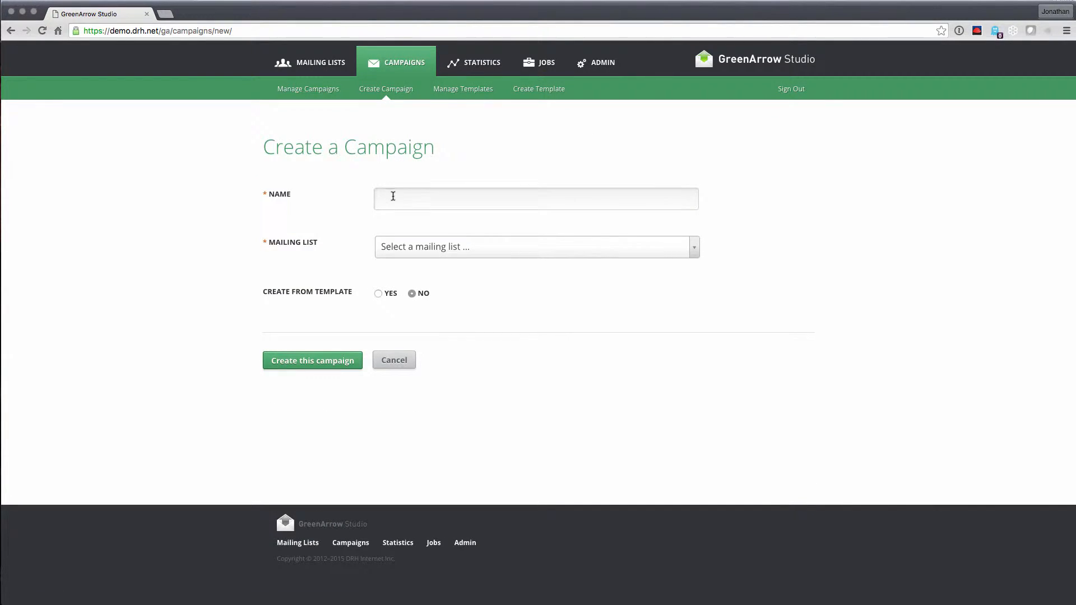
left_click(393, 195)
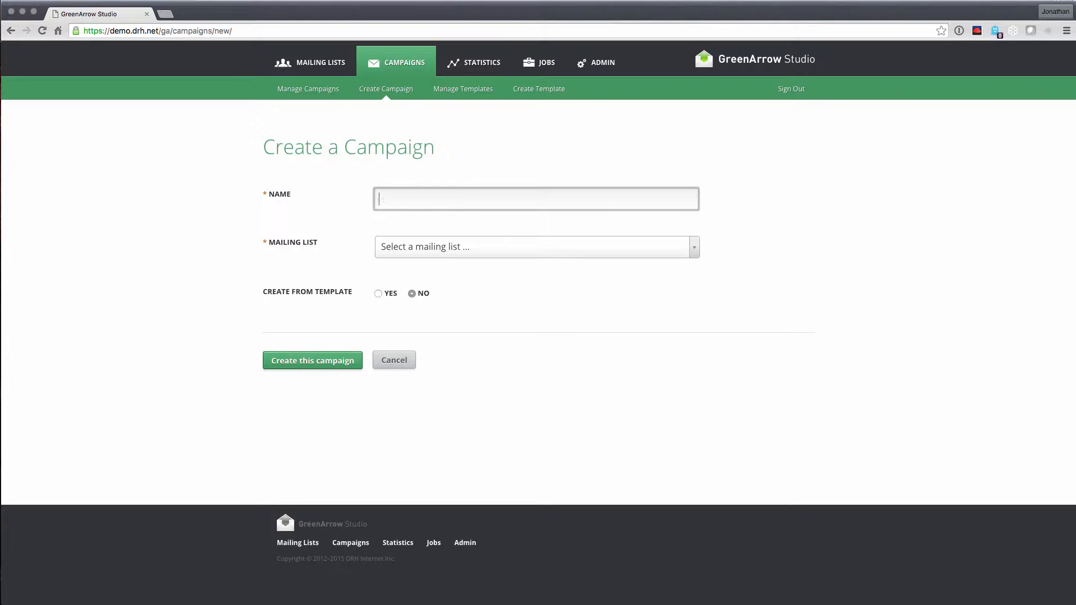
type("Webinar Campaign 1")
left_click(397, 253)
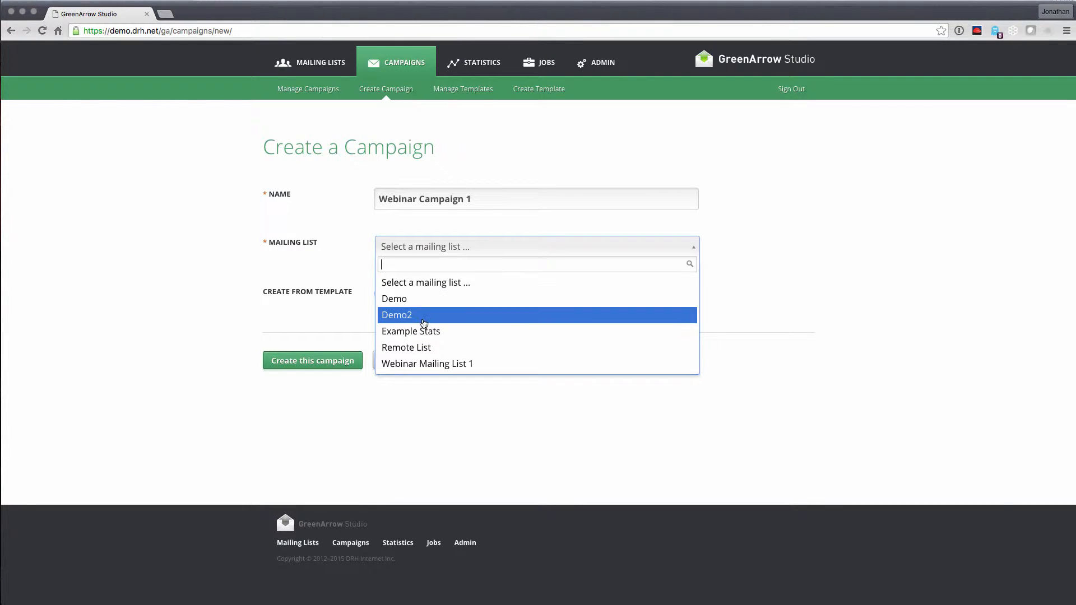
type("web")
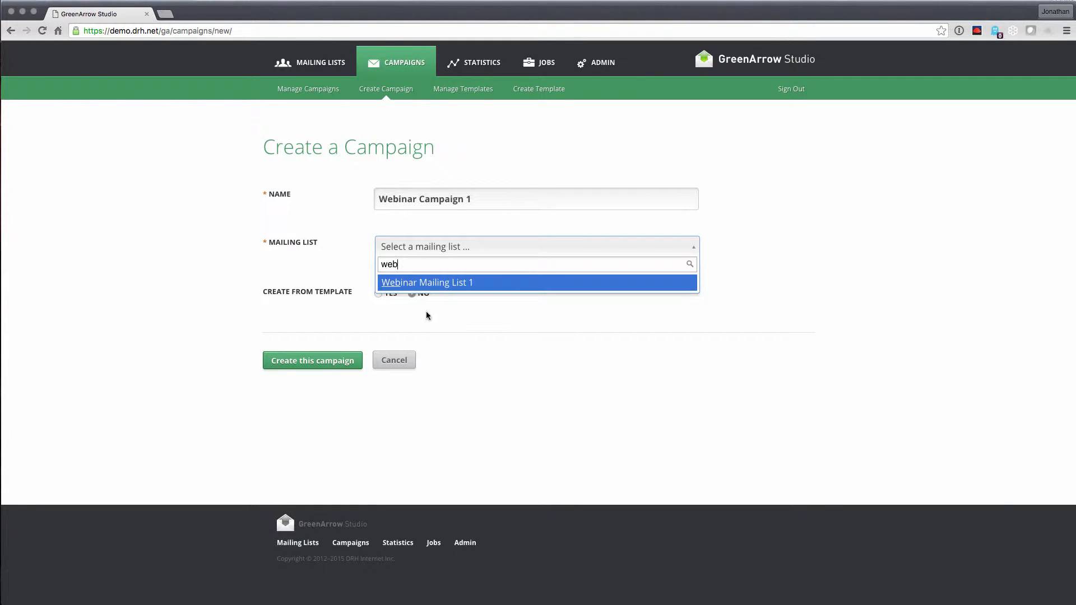
left_click(423, 283)
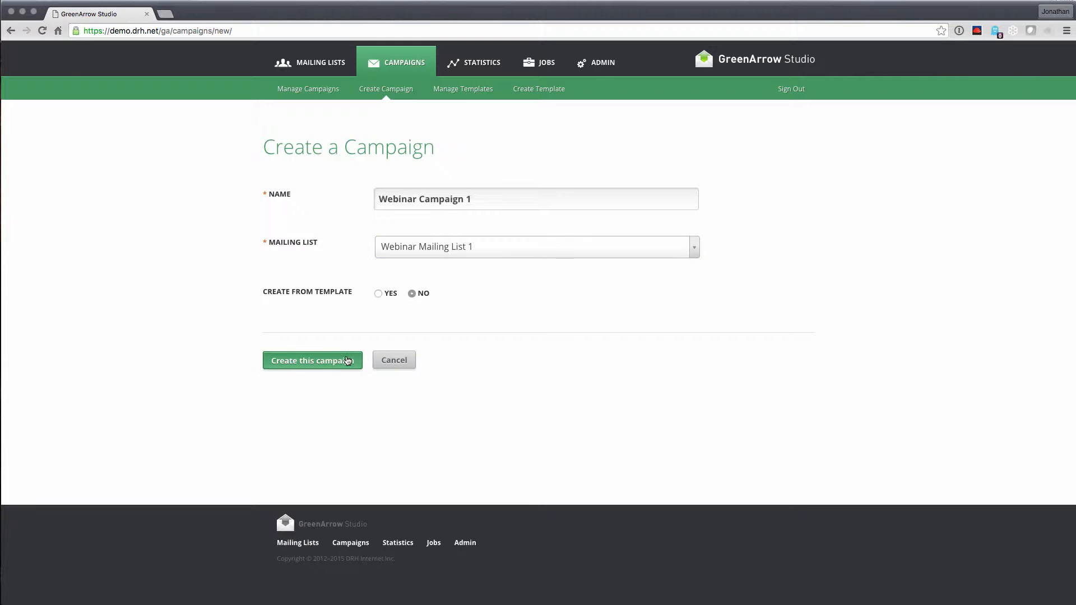
left_click(348, 361)
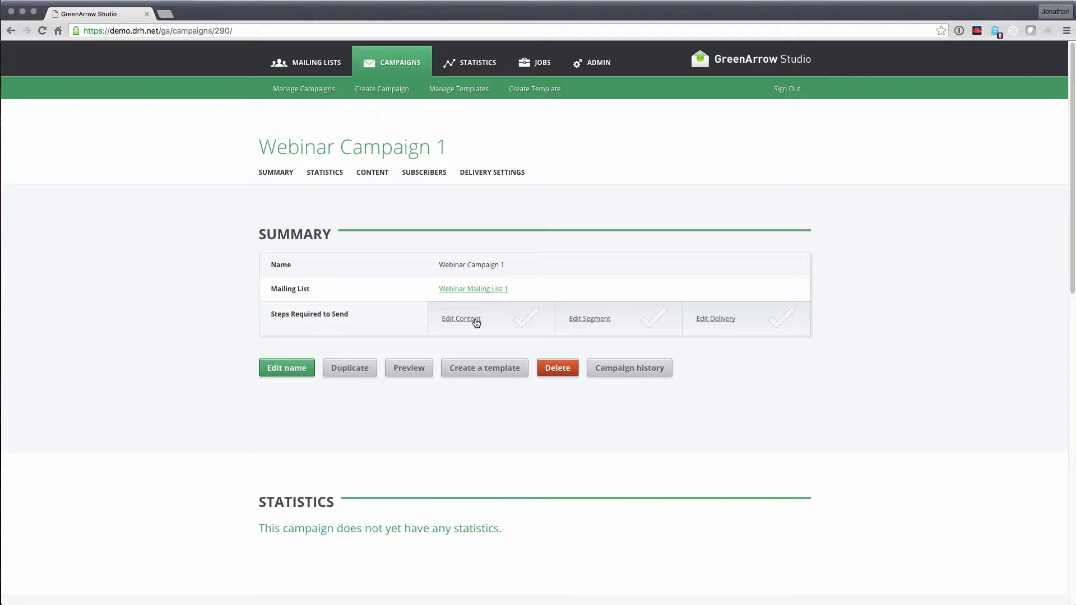
In the campaign's content, set the subject to "My Great Email!" and the format to HTML and Text
left_click(475, 321)
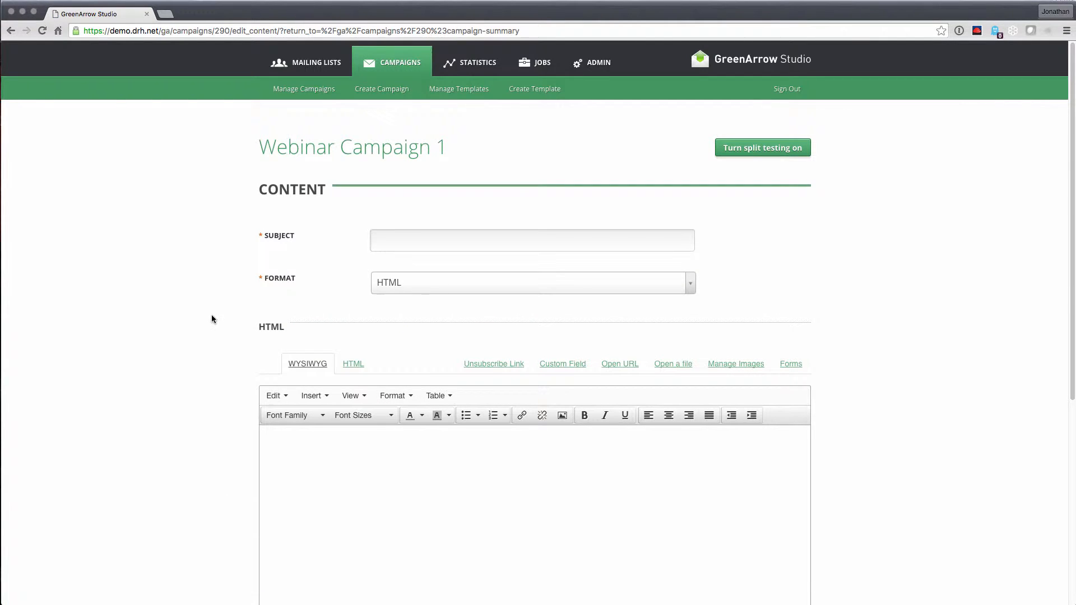
left_click(382, 240)
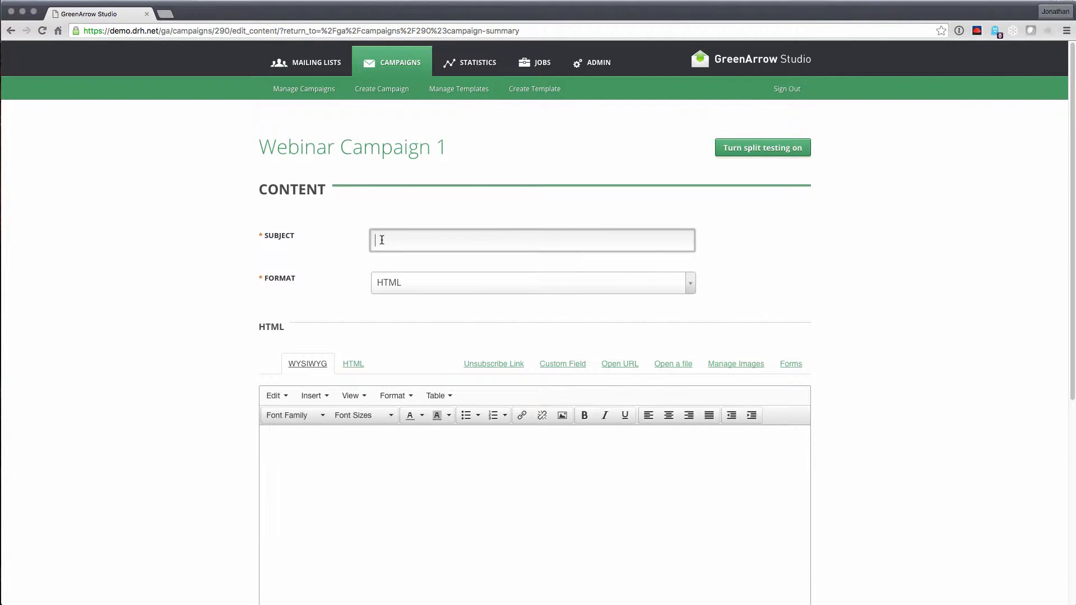
type("My Great Email!")
key("Tab")
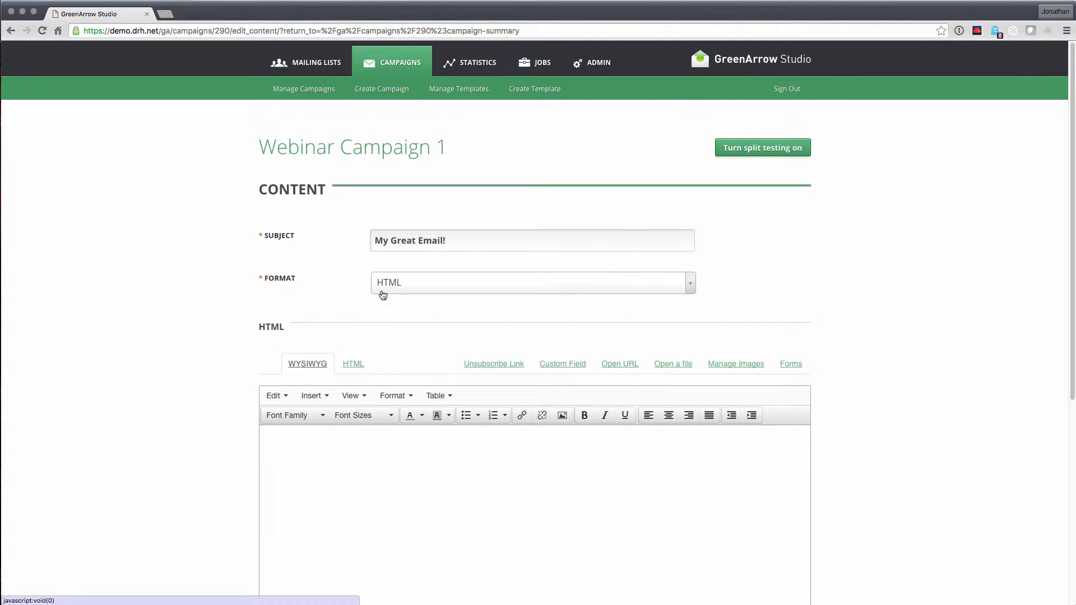
left_click(383, 292)
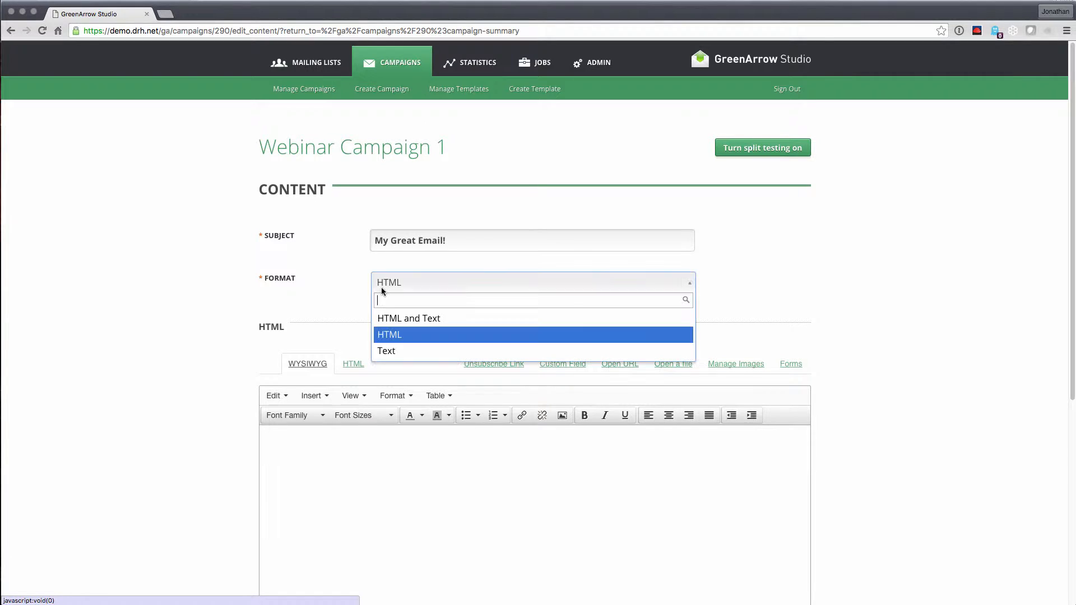
left_click(395, 315)
left_click(398, 318)
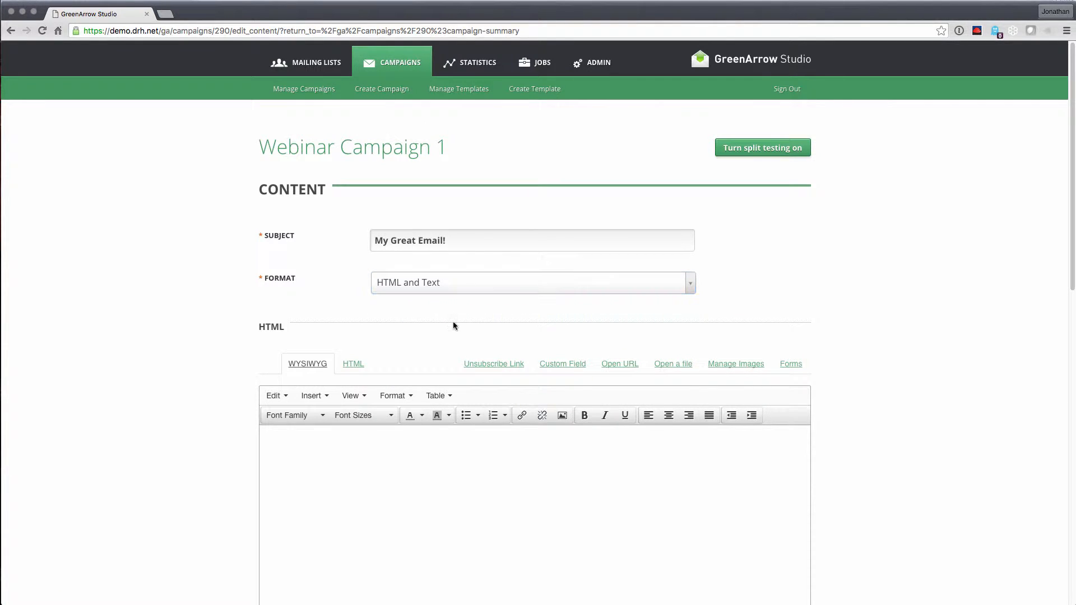
View the raw HTML editor for the campaign content and return to the WYSIWYG editor
scroll(885, 292, "down", 3)
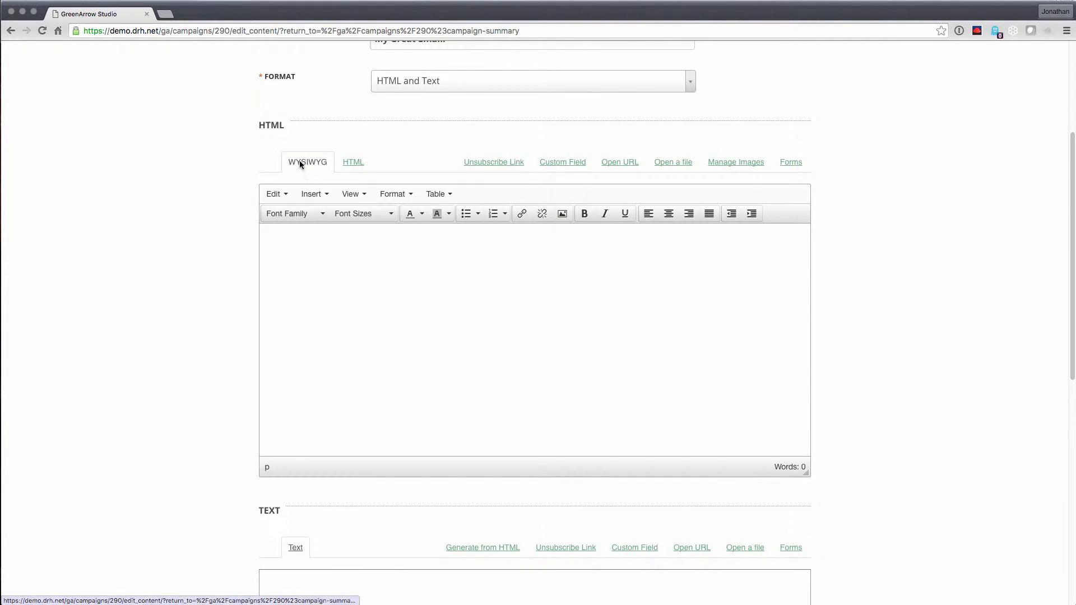
left_click(355, 163)
left_click(344, 238)
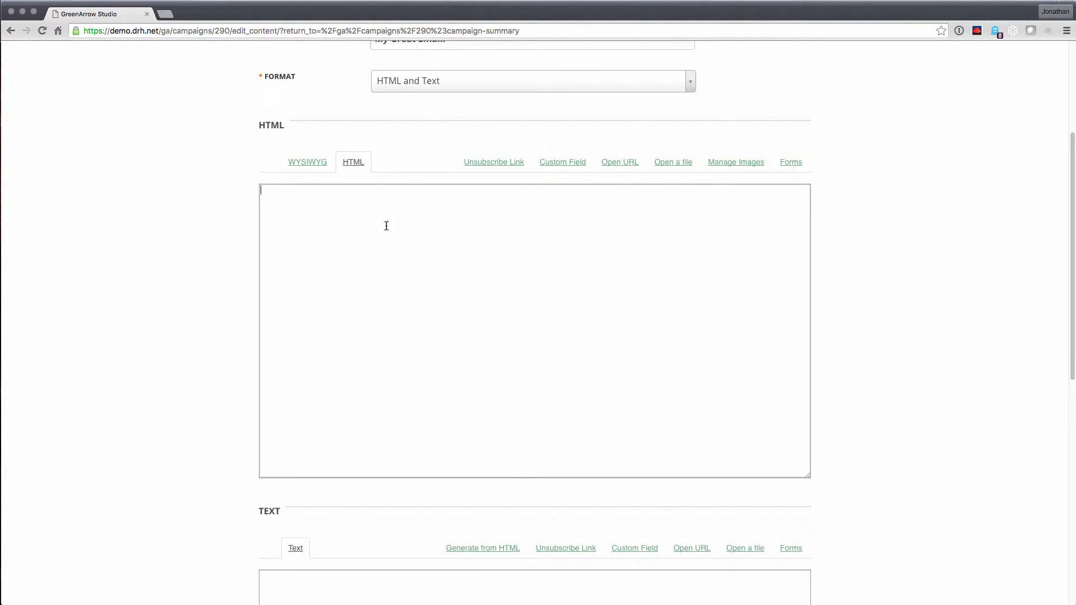
left_click(307, 163)
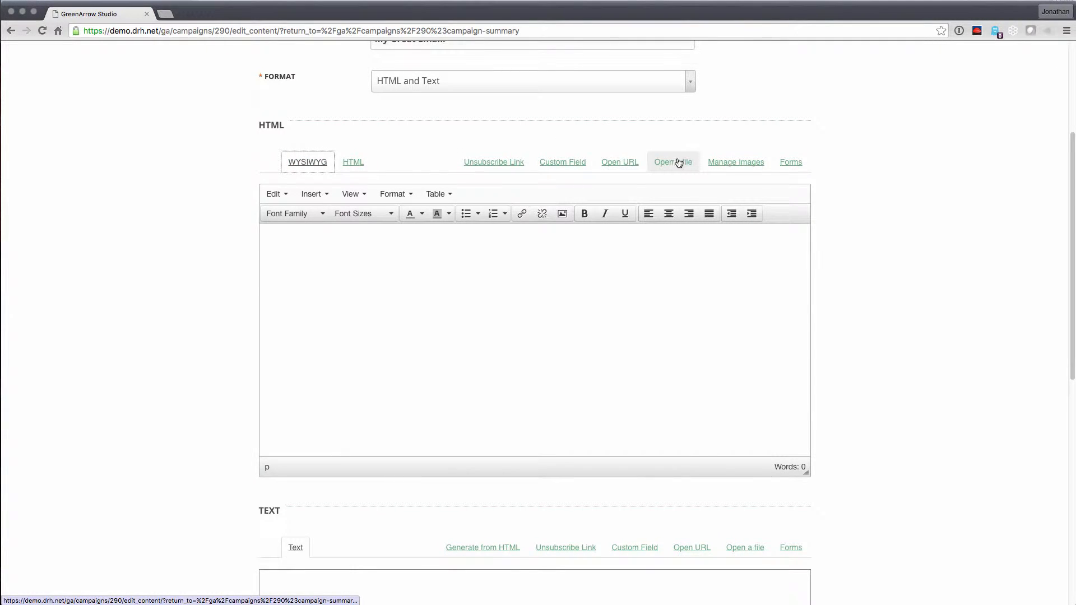
Load the HTML content from the URL demo.drh.net/demotpl/tpl1/index.html
left_click(630, 163)
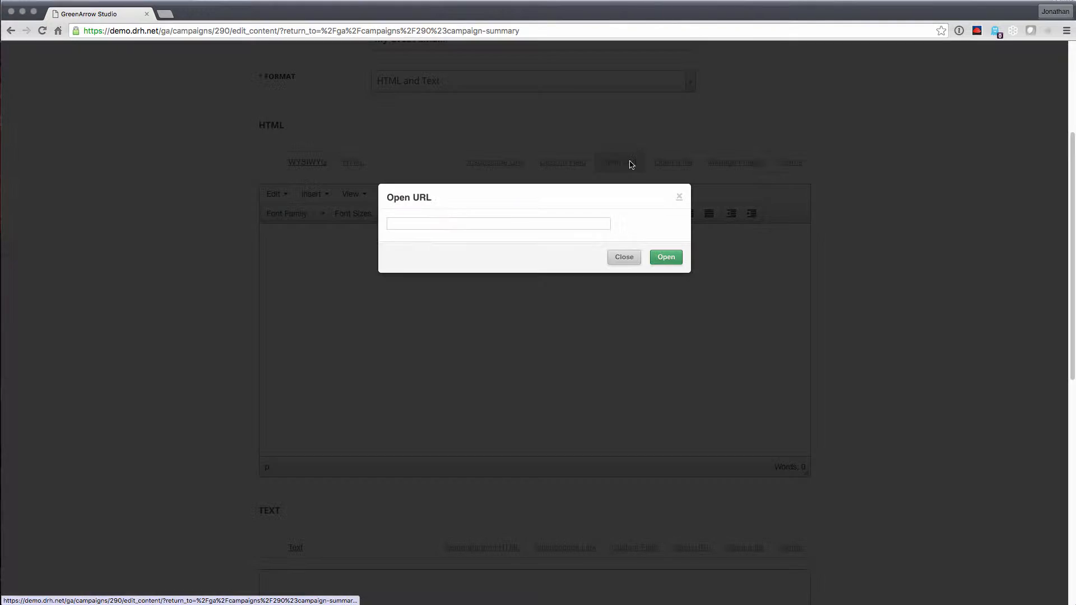
left_click(554, 220)
type("demo.drh.net/demotpl/tpl1/index.html")
left_click(661, 258)
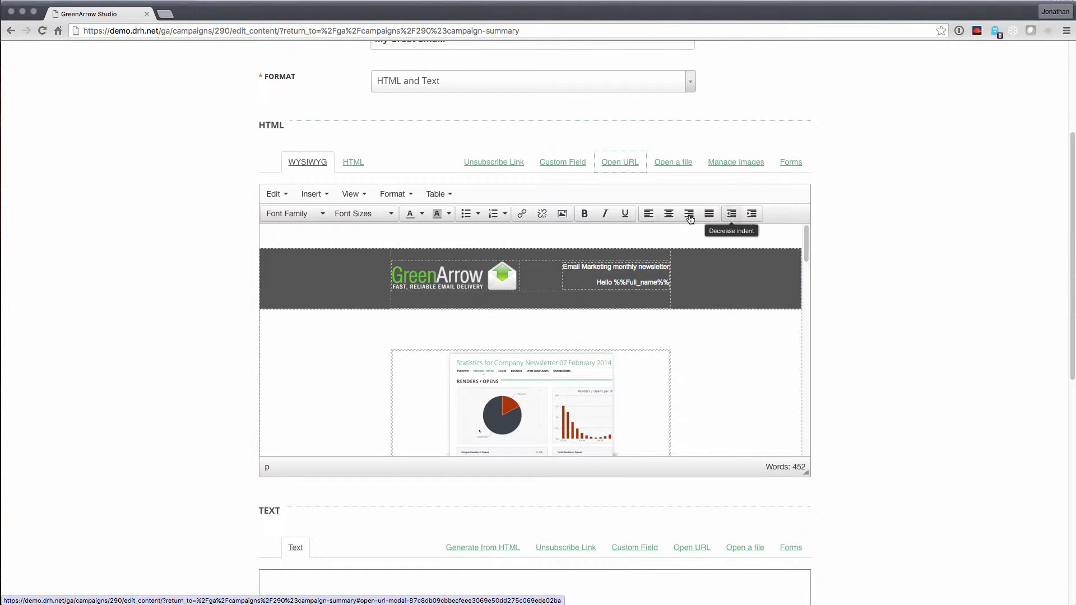
Insert the First Name custom field on the empty line above the newsletter header
left_click(562, 162)
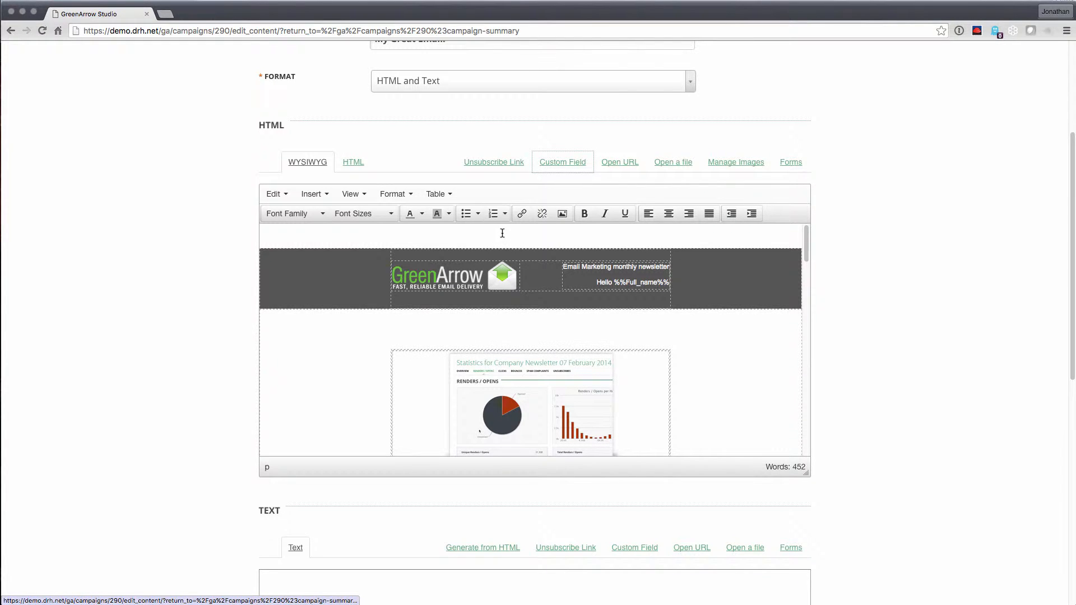
left_click(502, 234)
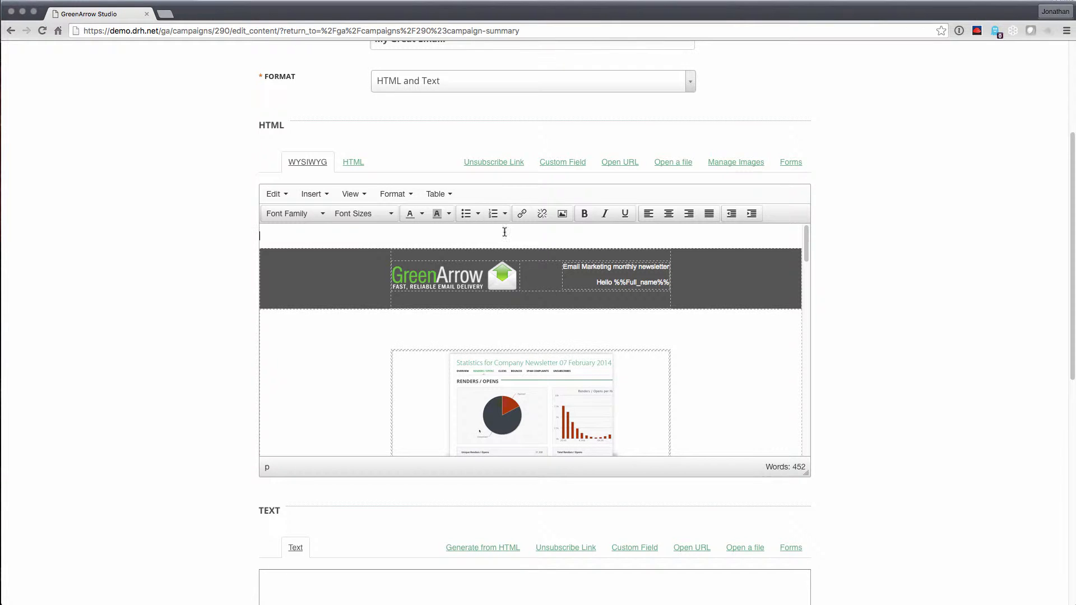
left_click(549, 165)
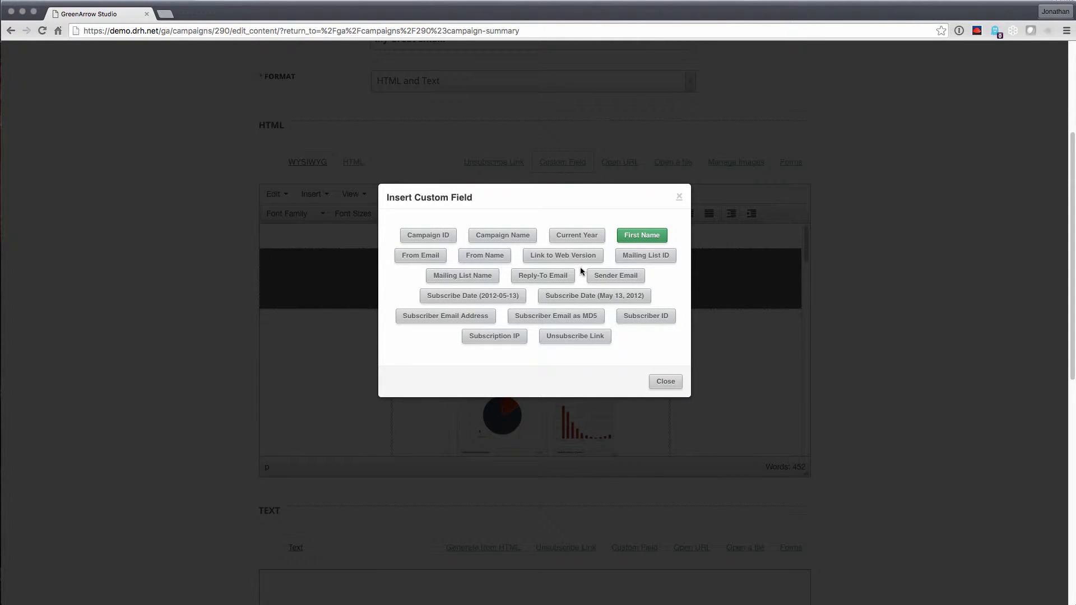
left_click(652, 241)
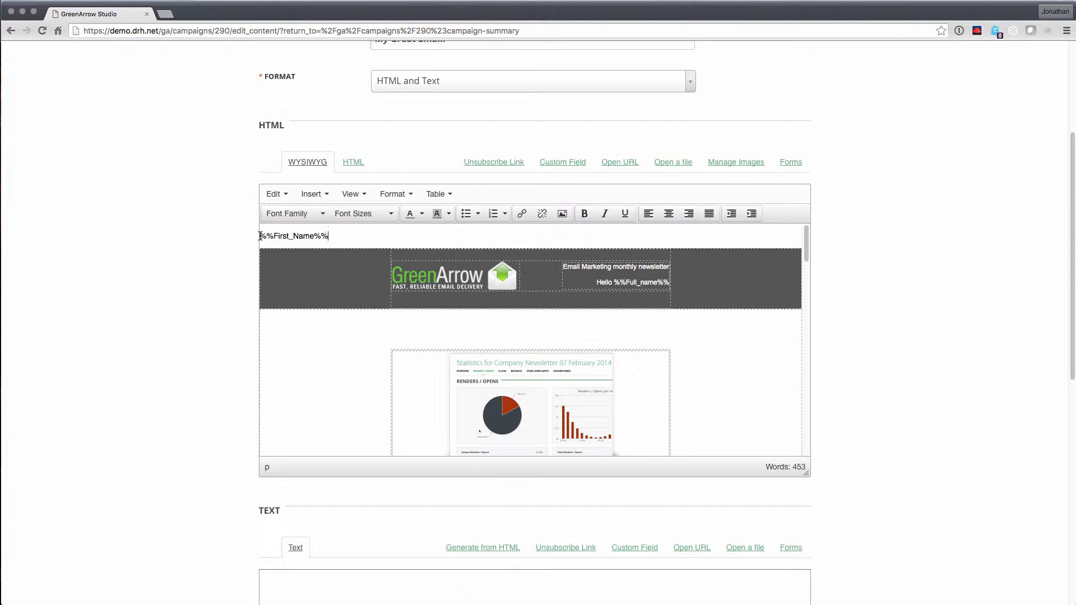
Move the %%First_Name%% placeholder into the header greeting, replacing %%Full_name%% after "Hello"
left_click_drag(260, 236, 273, 235)
left_click(289, 236)
left_click_drag(259, 236, 326, 236)
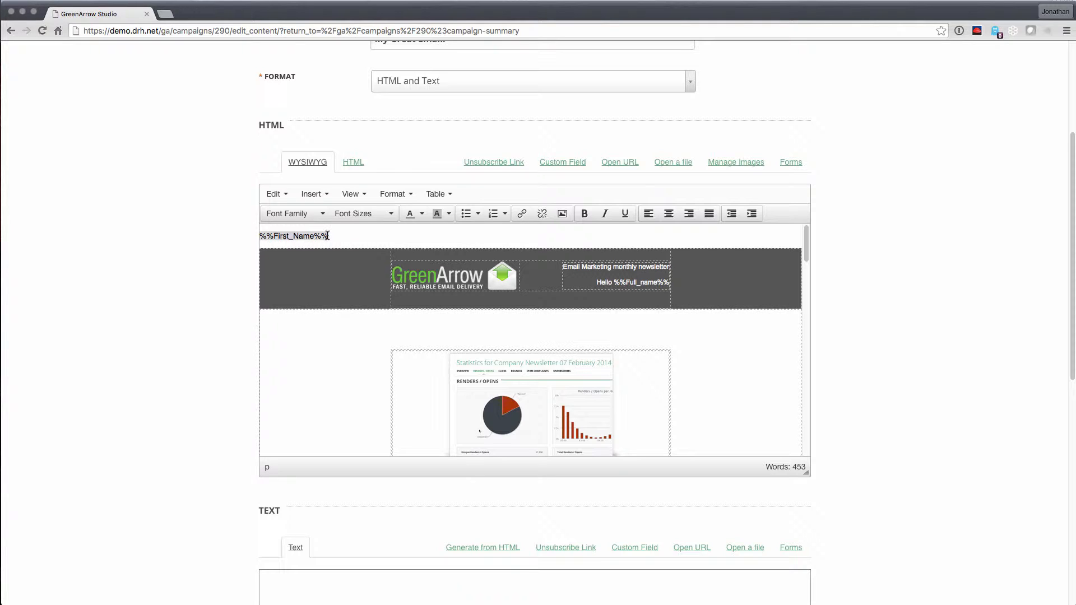
key("ctrl+x")
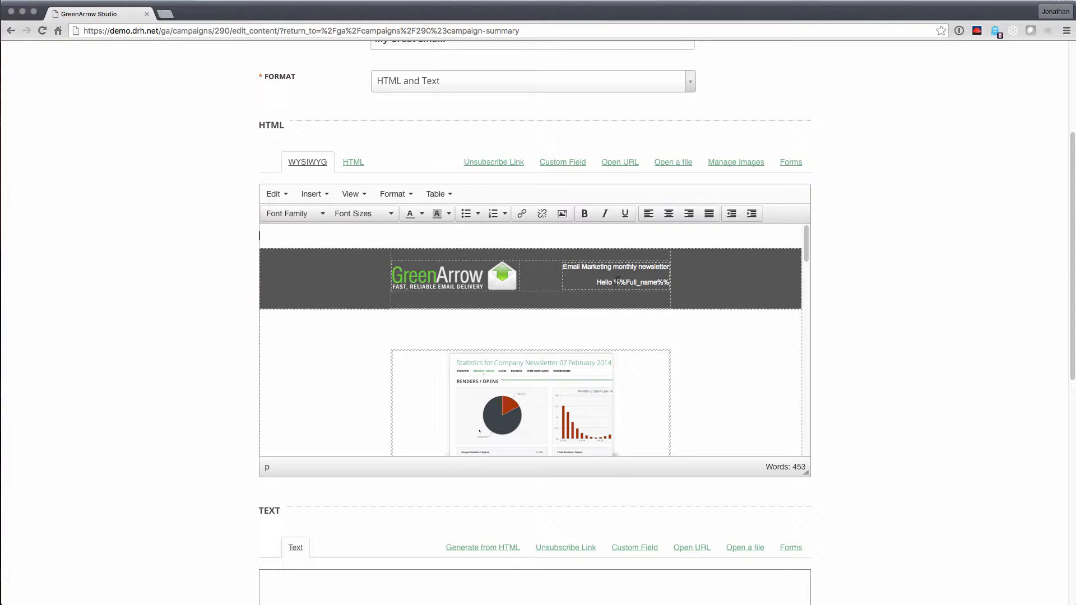
left_click_drag(614, 282, 669, 282)
key("ctrl+v")
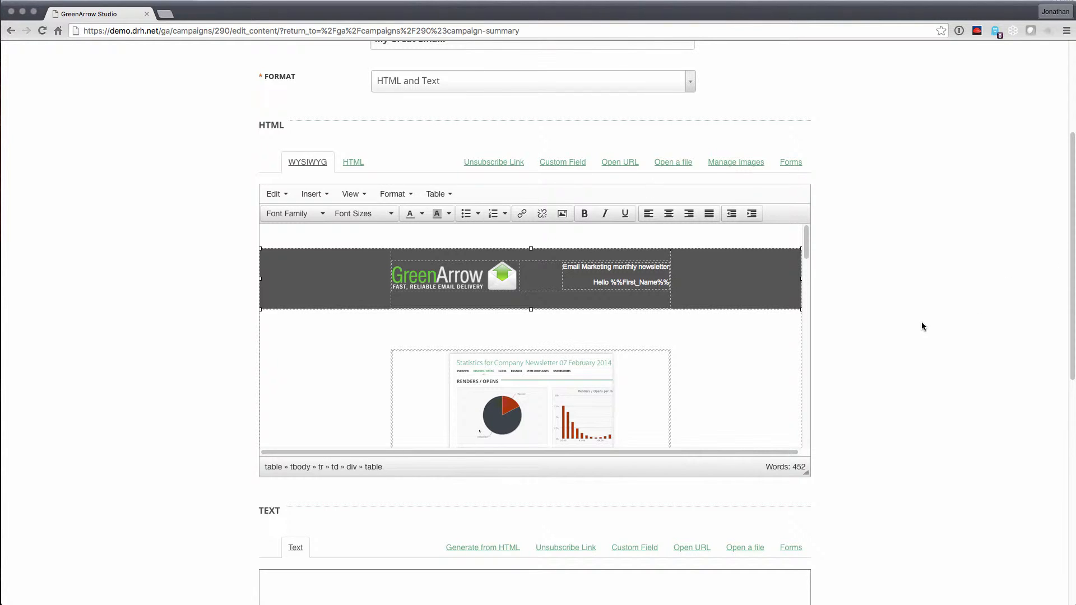
Generate the plain-text version from the HTML content and review it from beginning to end
scroll(921, 326, "down", 7)
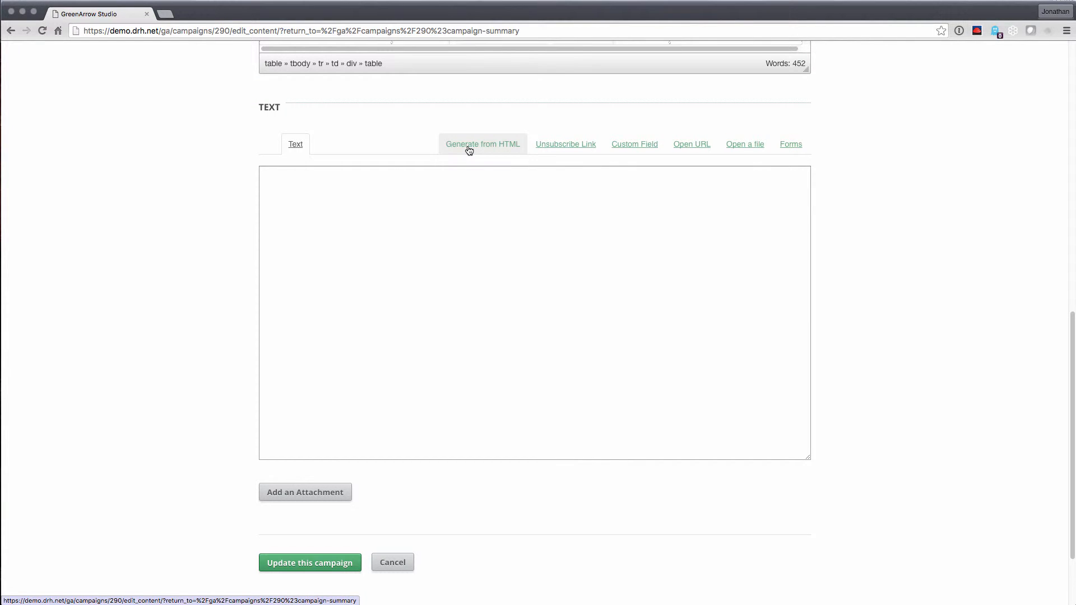
left_click(469, 150)
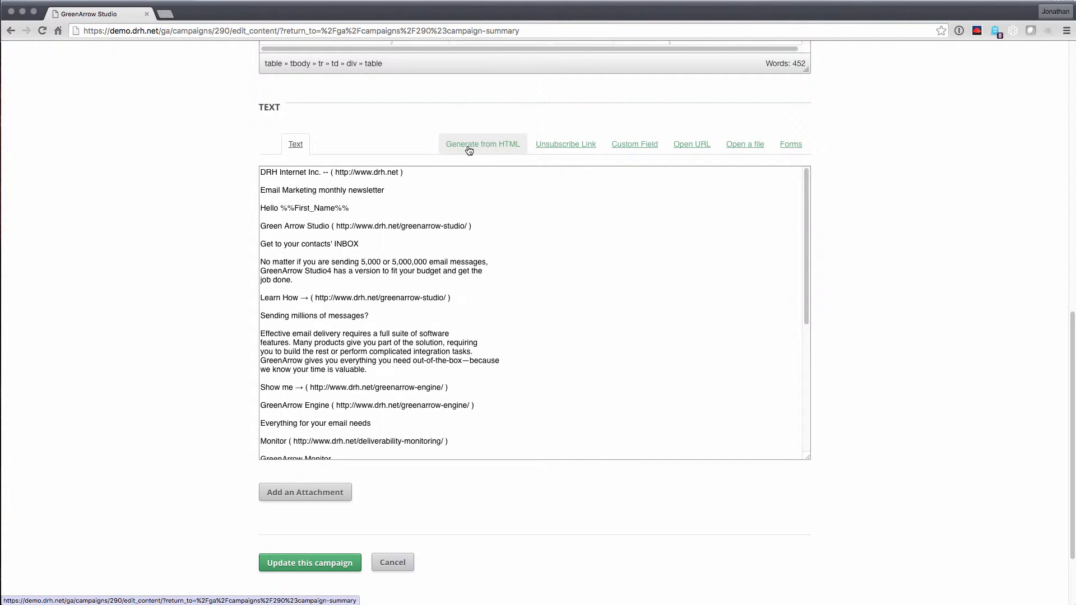
left_click(335, 173)
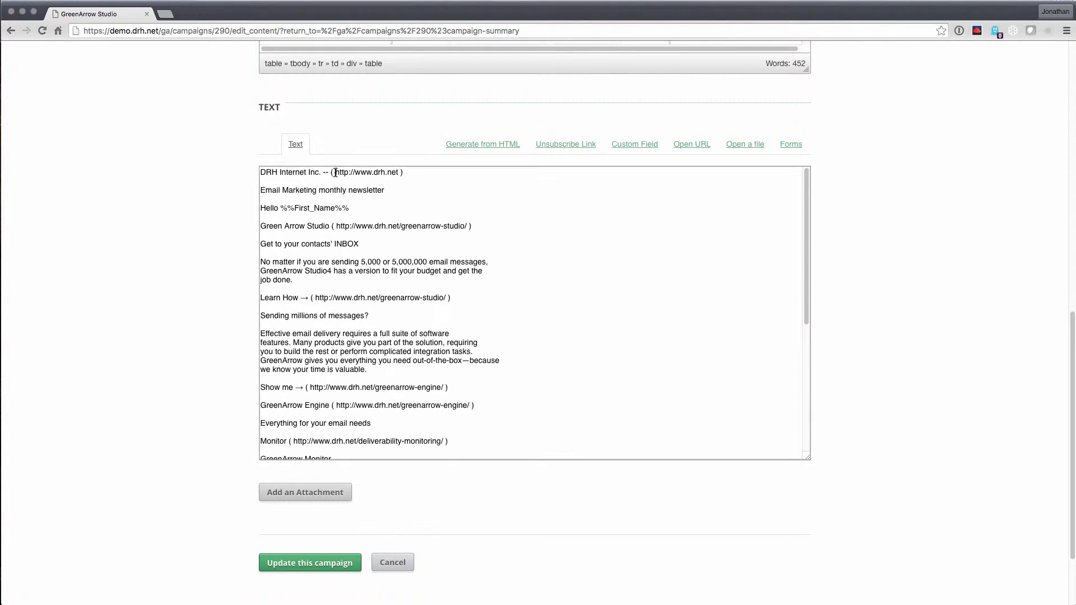
key("shift+super+Left")
left_click(343, 177)
left_click_drag(806, 203, 807, 330)
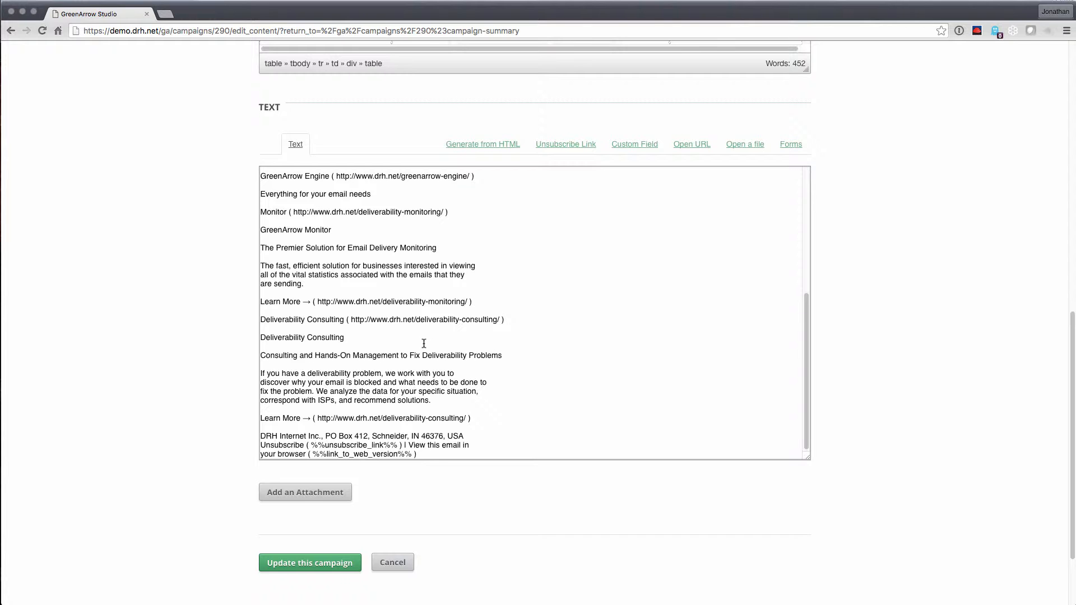
Turn on split testing for the campaign and add a second content version named Content B
scroll(945, 184, "up", 15)
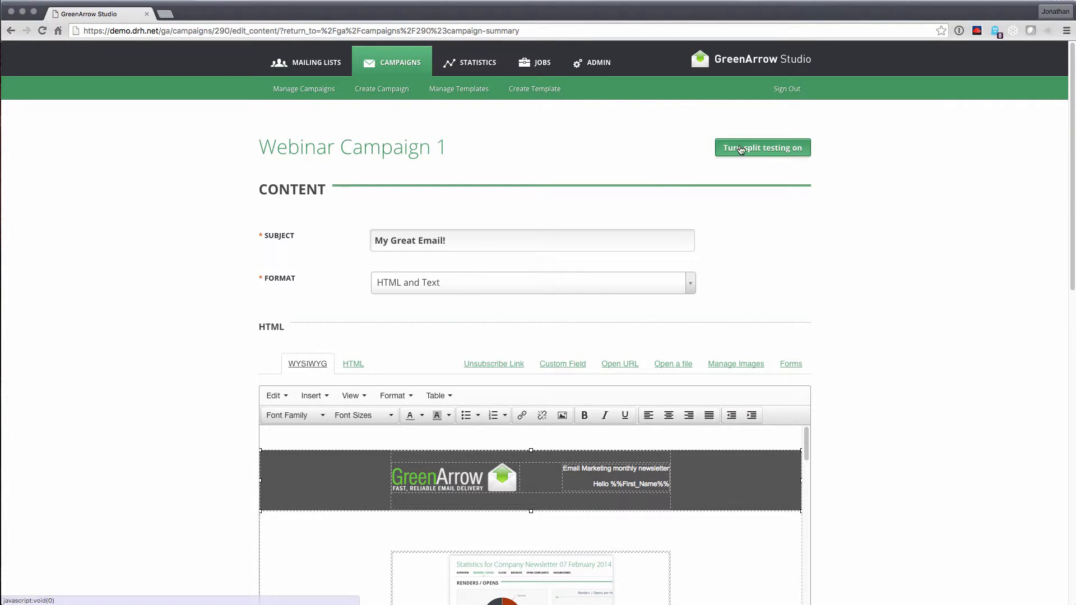
left_click(744, 148)
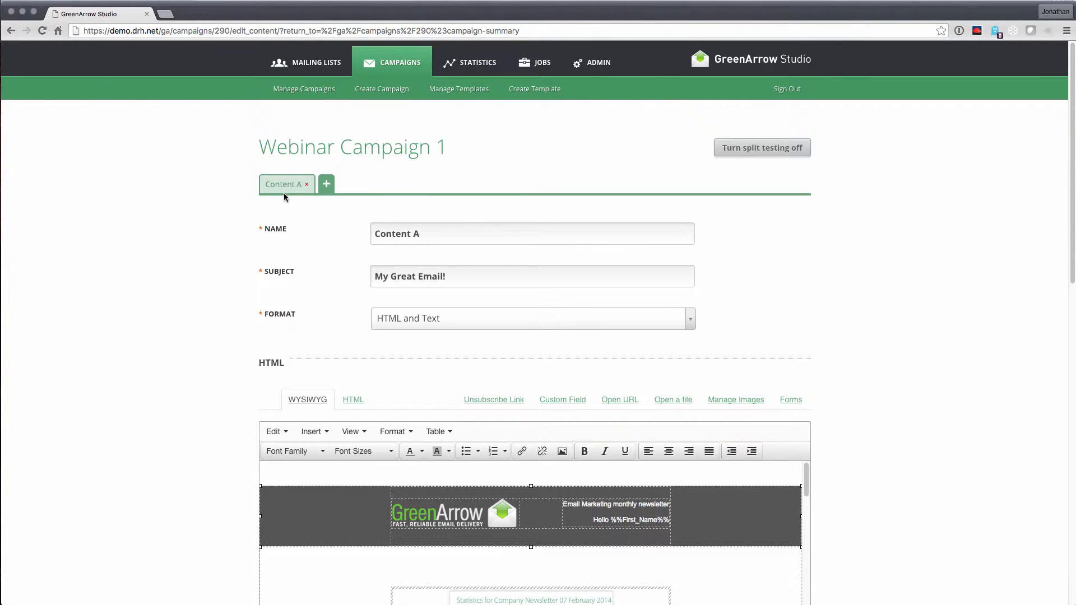
left_click(327, 184)
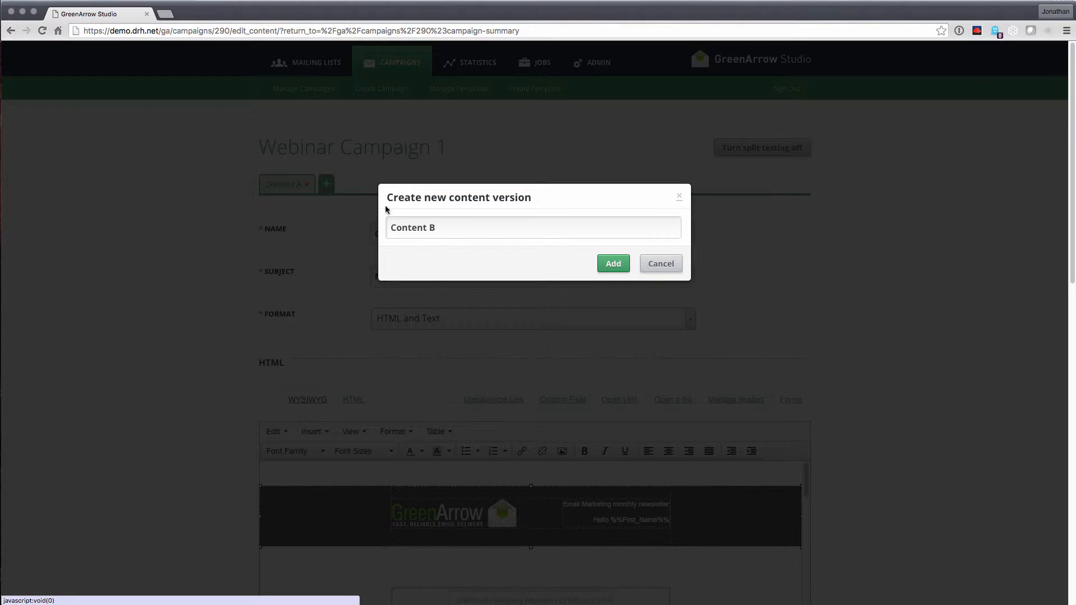
left_click(613, 262)
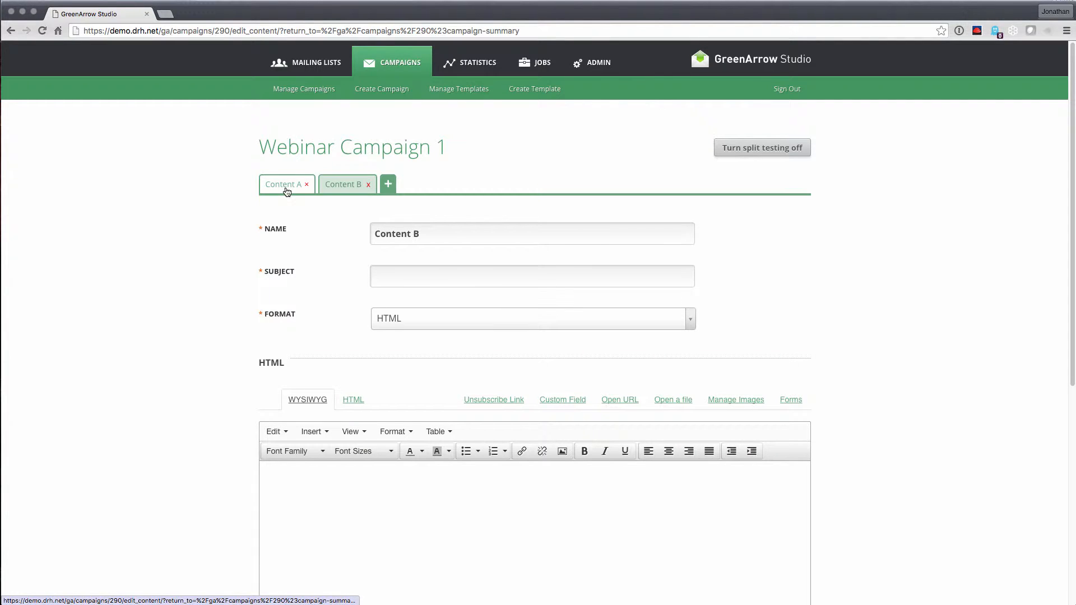
Compare the Content A and Content B versions, finishing in the subject field of Content B
left_click(285, 186)
left_click(328, 184)
left_click(293, 189)
left_click(339, 187)
left_click(401, 273)
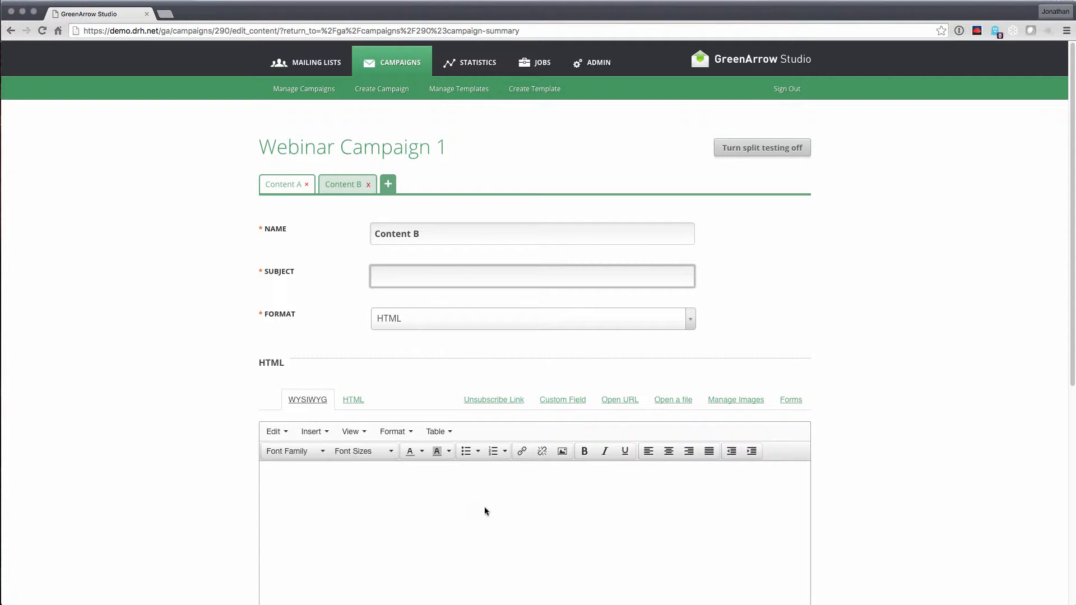
Set Content B's subject to "This is an amazing email." and load its HTML content from the copied URL
type("This is an amazing email.")
left_click(616, 400)
left_click(442, 223)
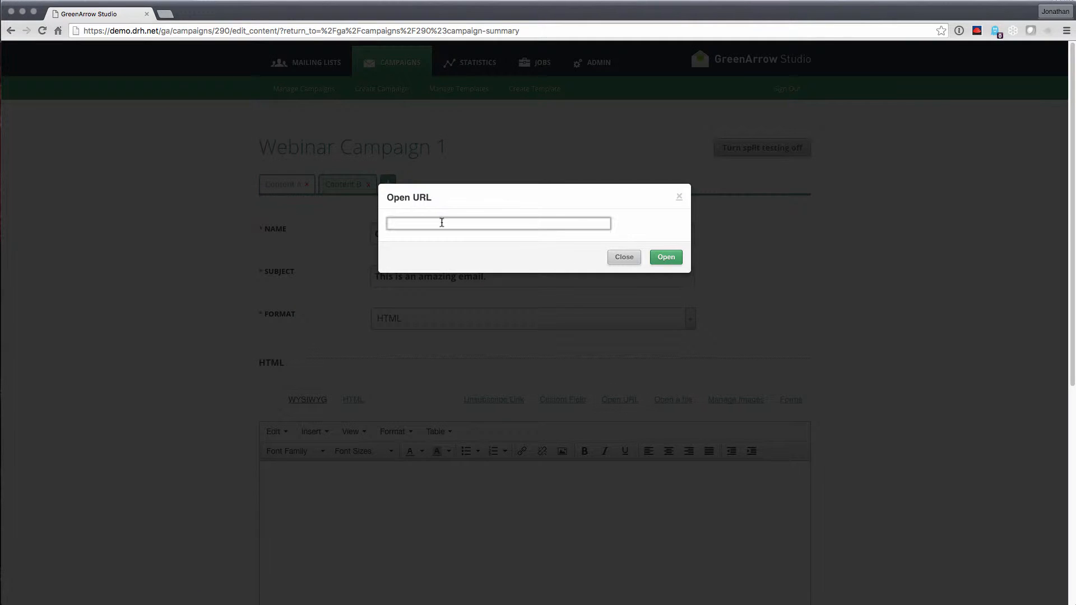
key("super+v")
left_click(666, 257)
Replace Full_name with First_Name in Content B's header greeting placeholder and save the campaign content
double_click(634, 520)
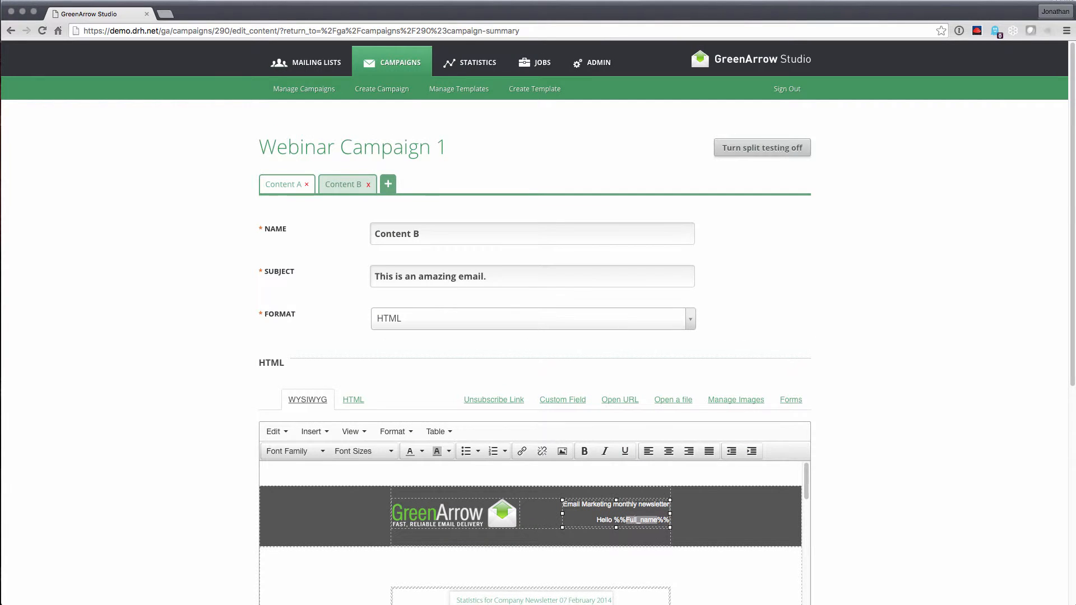
type("First_Name")
scroll(952, 400, "down", 6)
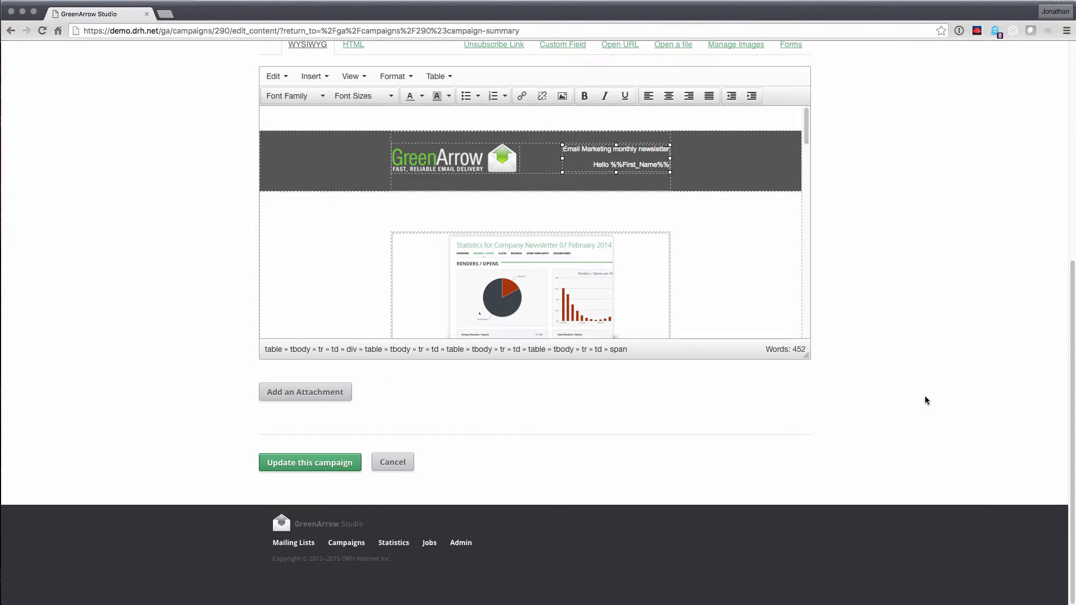
left_click(306, 469)
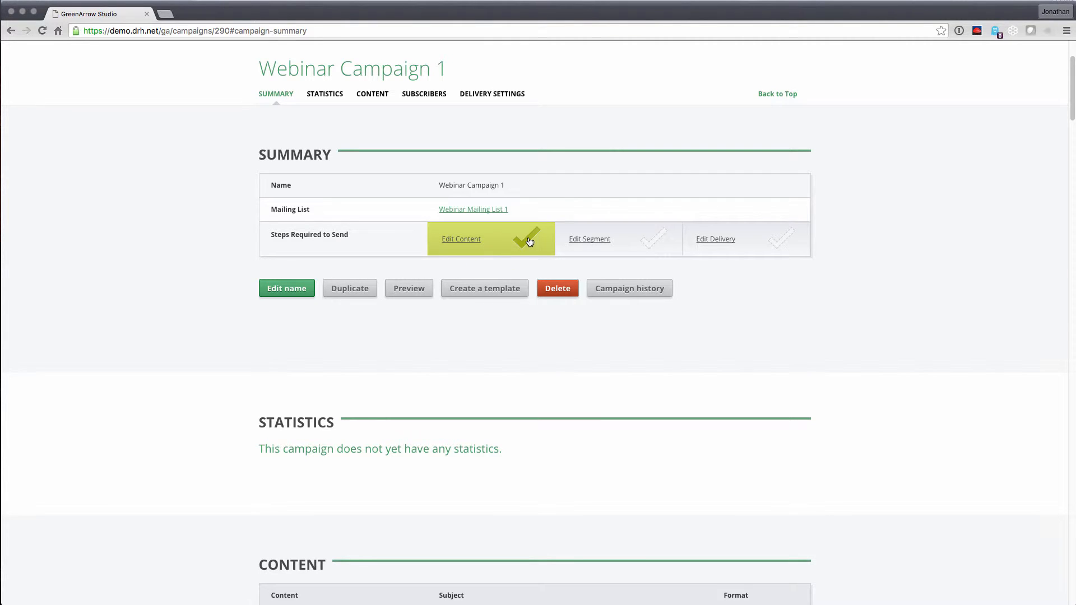
Review the saved Content A and Content B previews, including Content A's text version, and return to the campaign summary
left_click(385, 94)
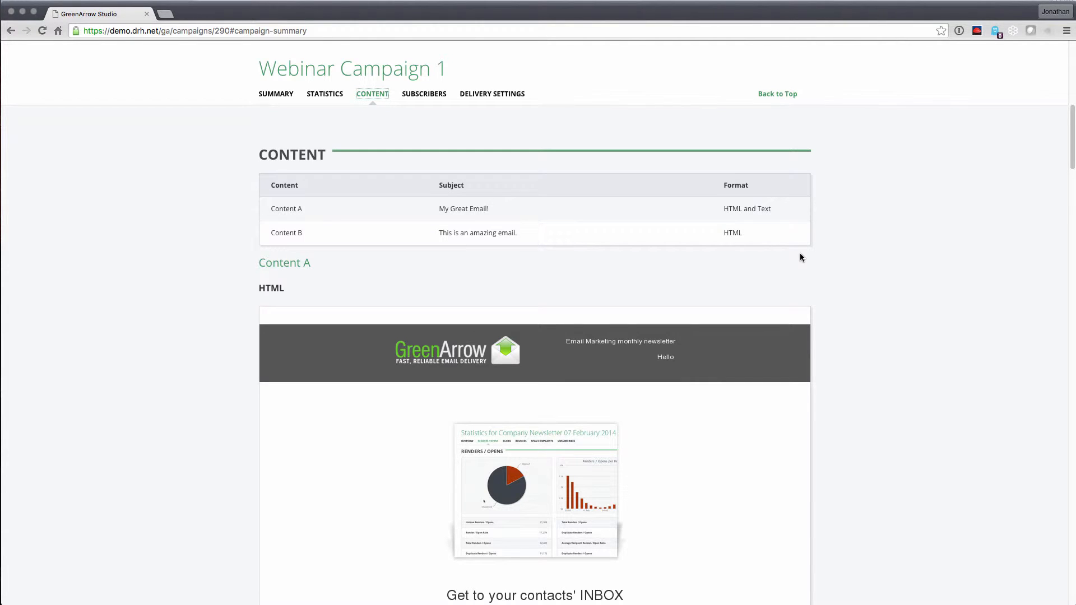
scroll(200, 358, "down", 20)
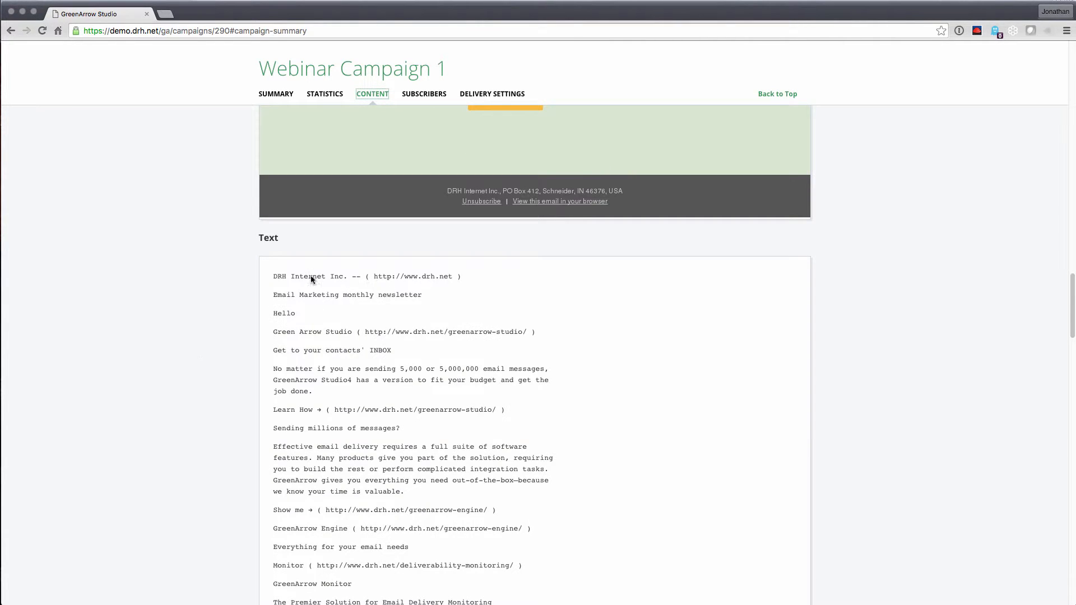
scroll(237, 324, "down", 12)
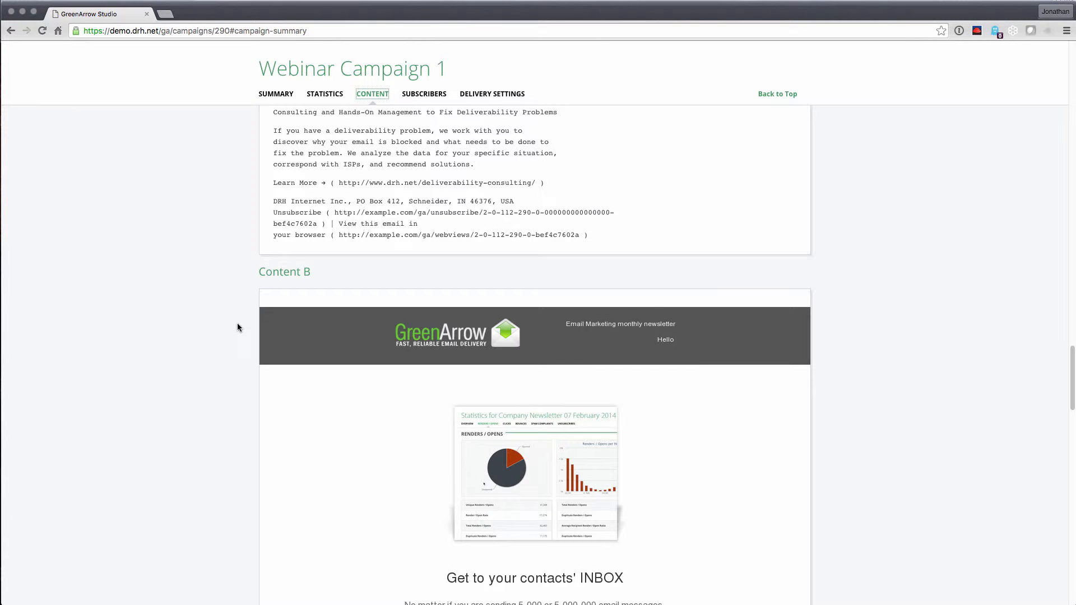
left_click(791, 96)
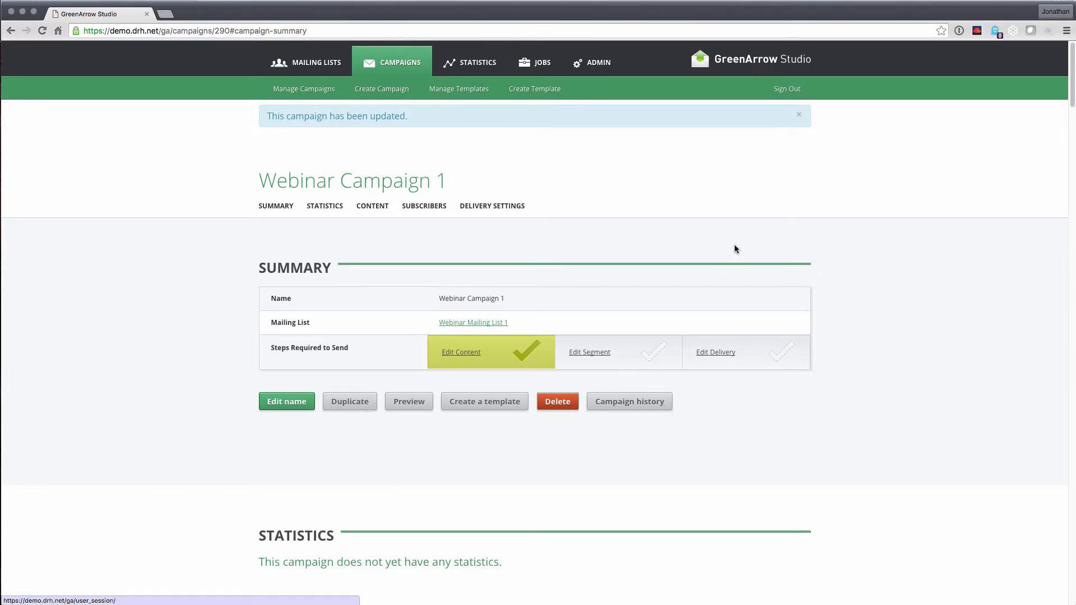
Open the campaign's segmentation criteria, check the stored criteria, and return to custom criteria
left_click(611, 353)
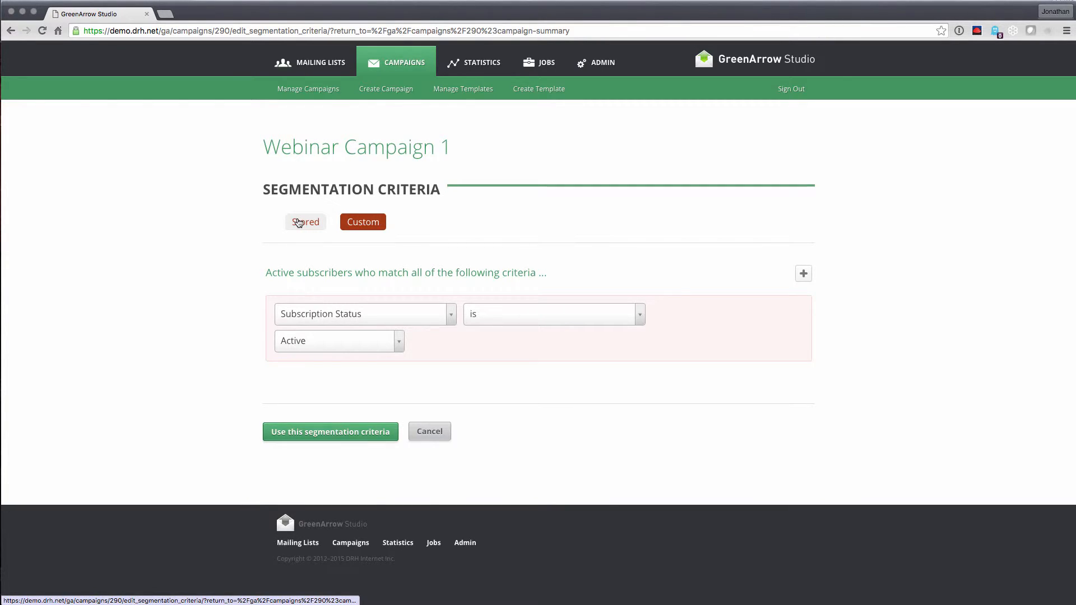
left_click(298, 223)
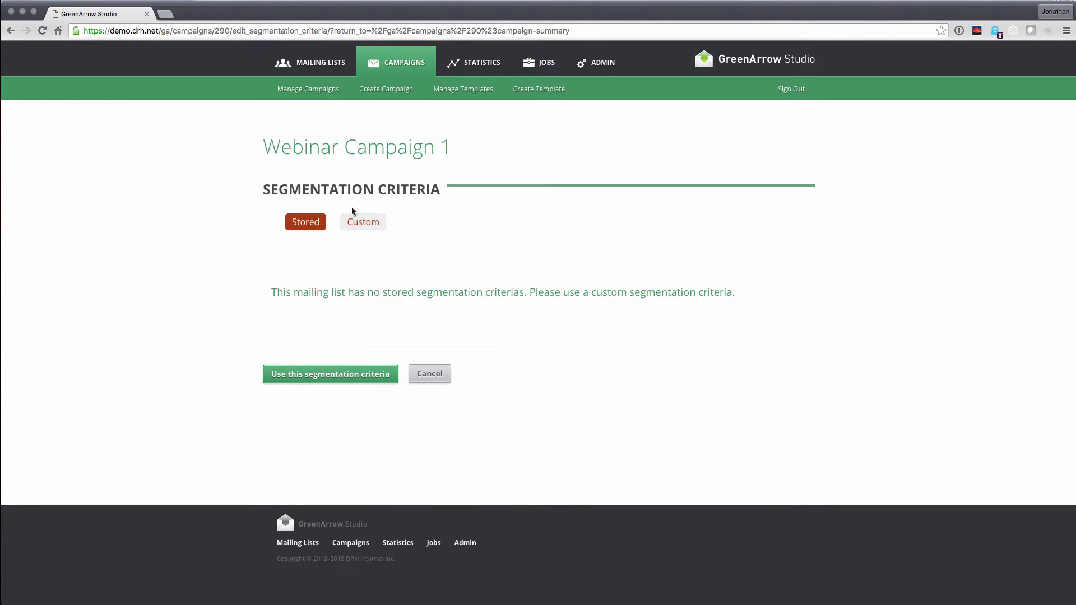
left_click(362, 224)
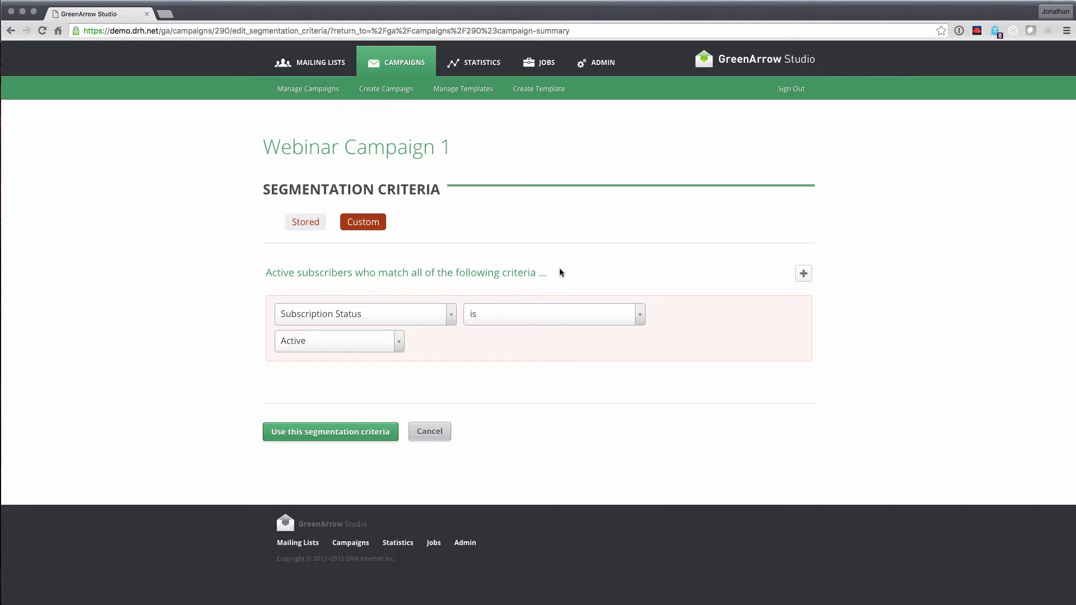
Add a criterion after browsing the available types, making it Subscriber Opened in the last 10 days
left_click(802, 275)
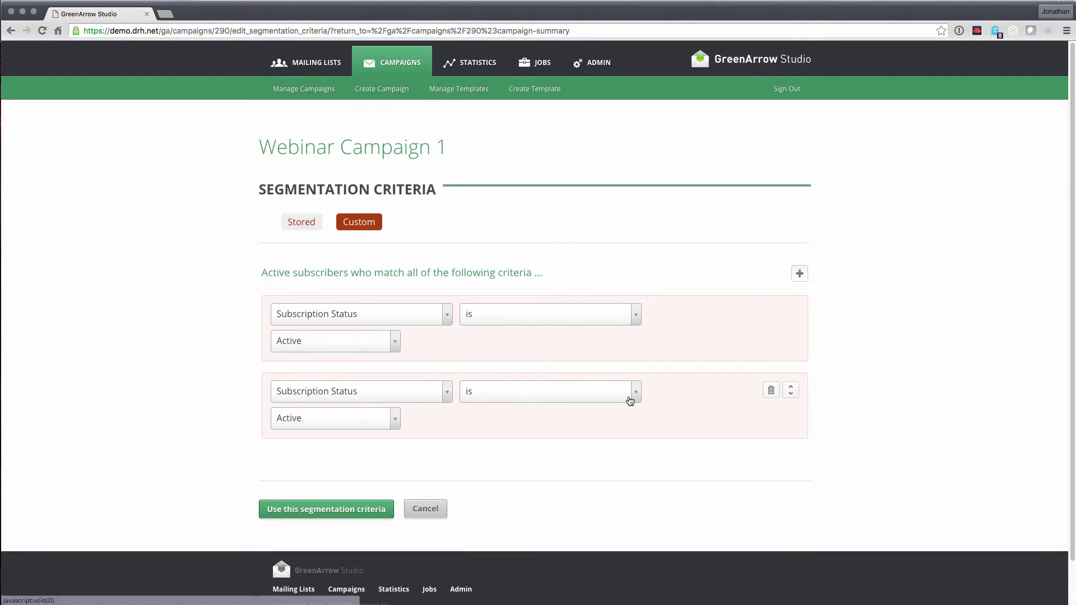
left_click(391, 396)
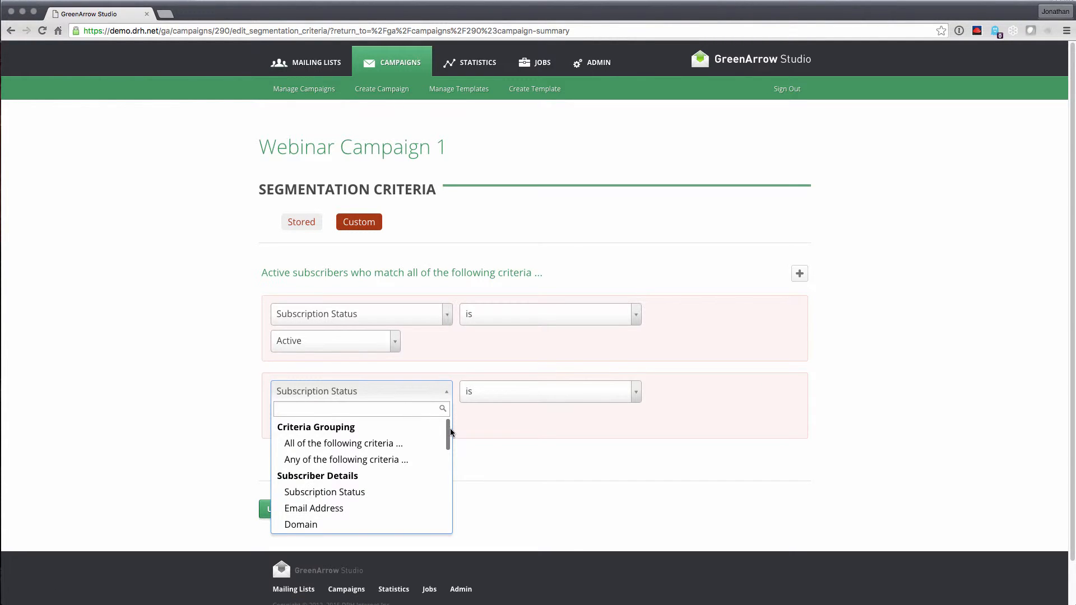
left_click_drag(448, 431, 447, 446)
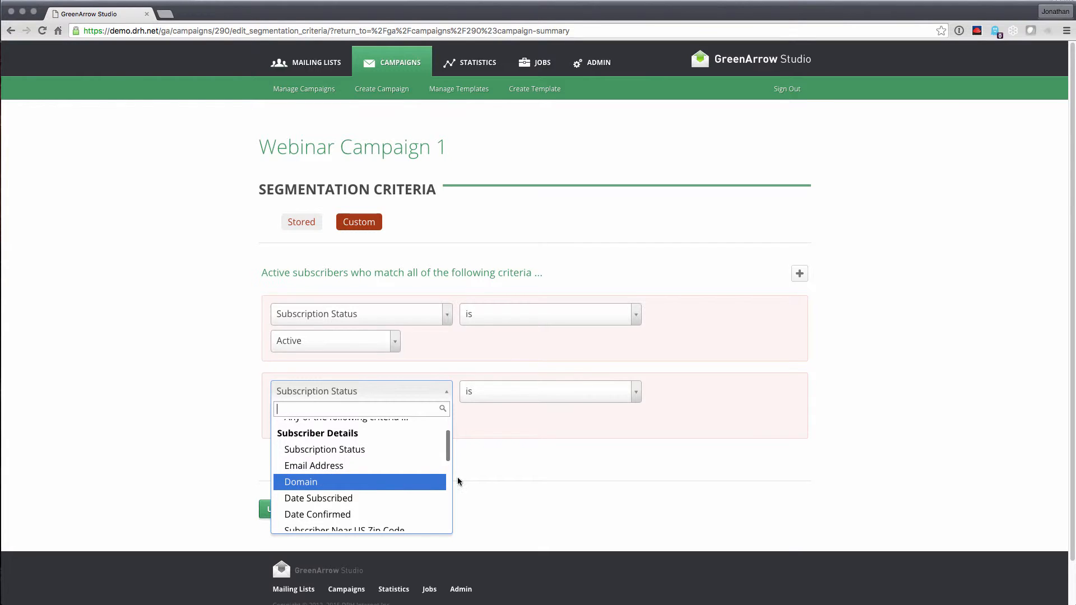
left_click_drag(446, 453, 446, 469)
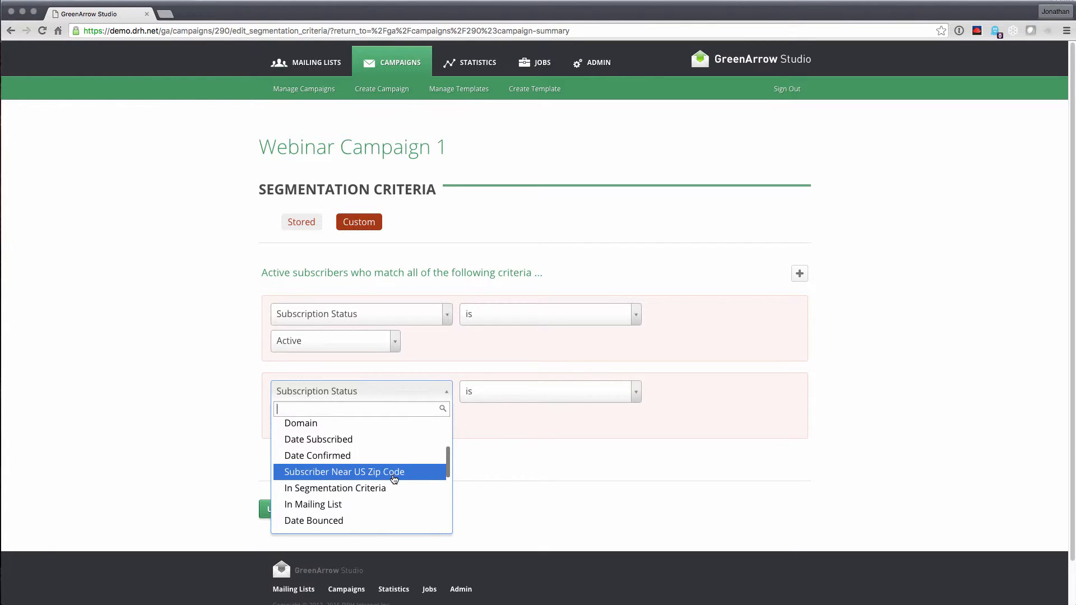
left_click_drag(448, 460, 447, 510)
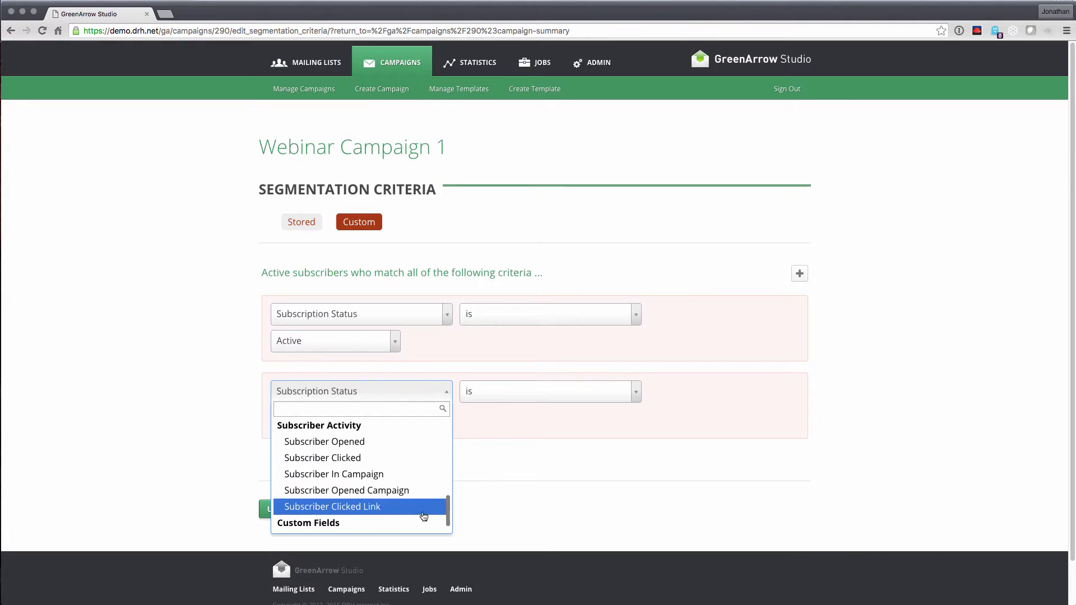
scroll(446, 506, "down", 1)
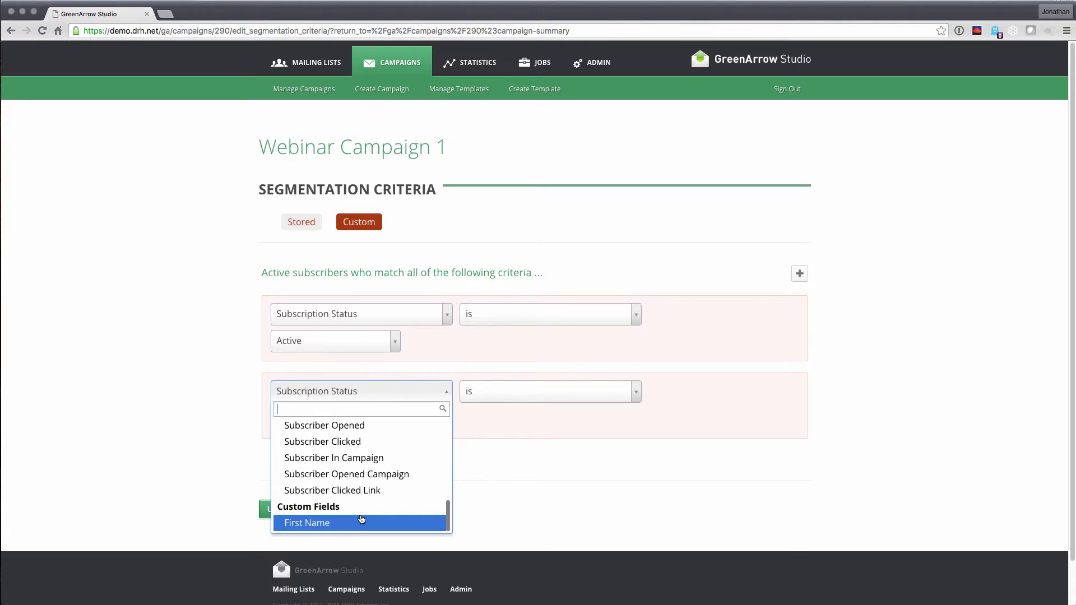
left_click_drag(446, 511, 450, 493)
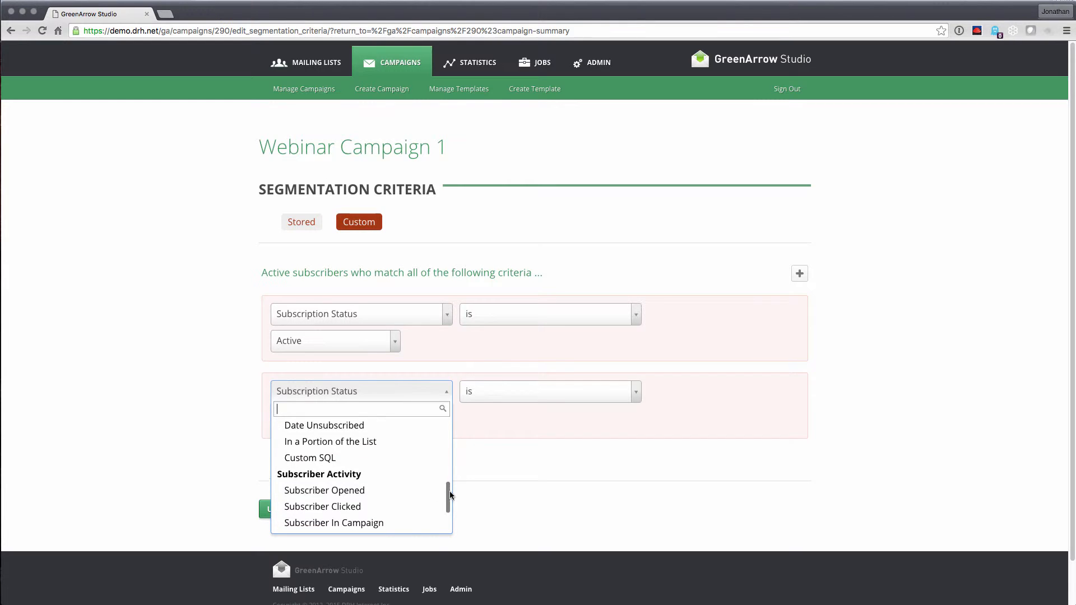
left_click(383, 492)
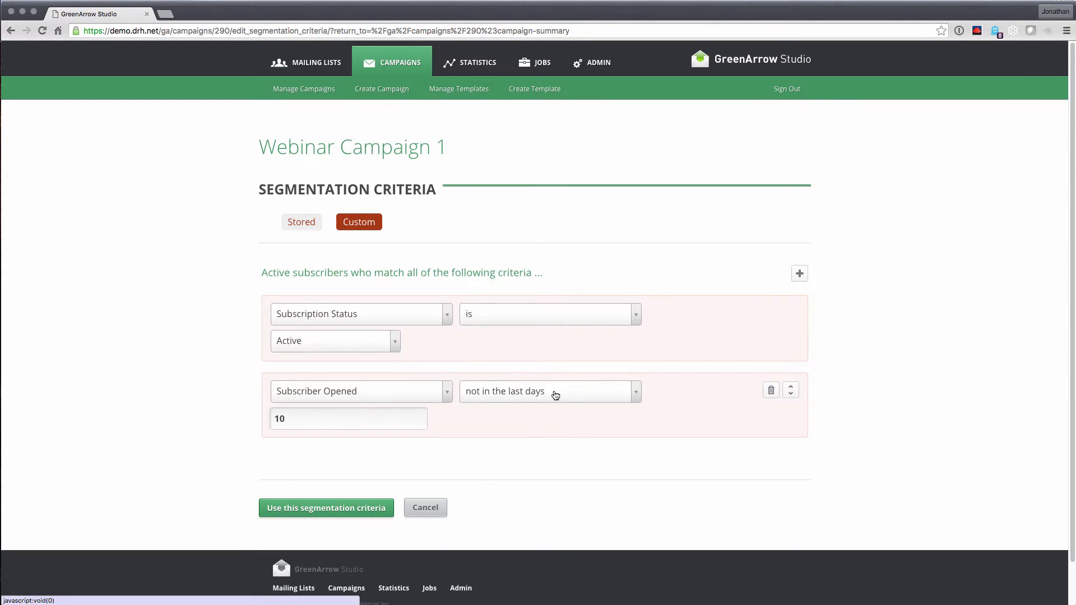
left_click(555, 396)
left_click(547, 442)
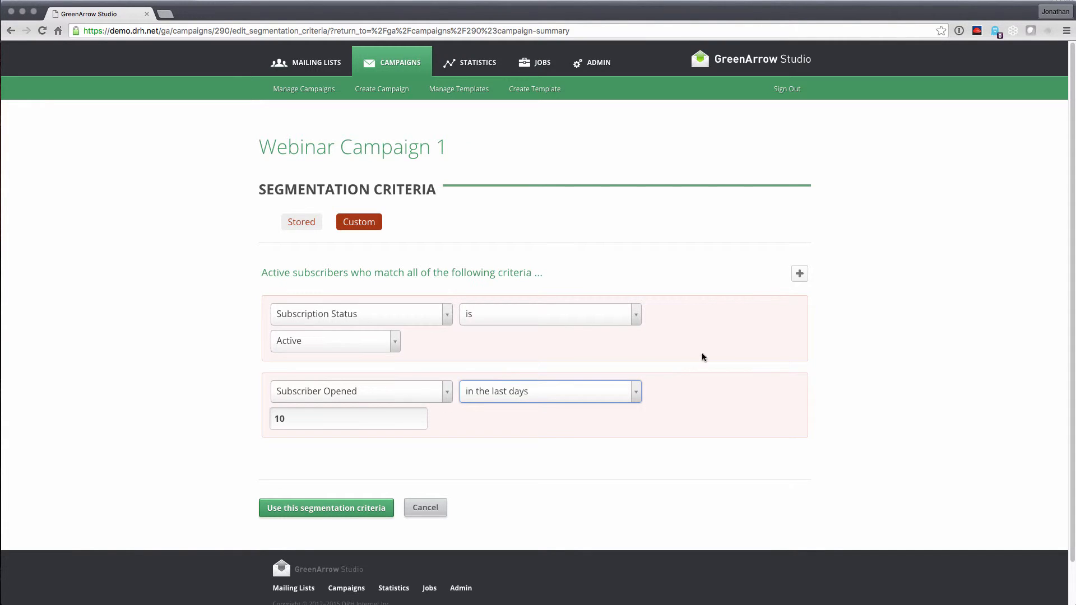
Add another criterion for Subscriber Clicked in the last 10 days
left_click(800, 273)
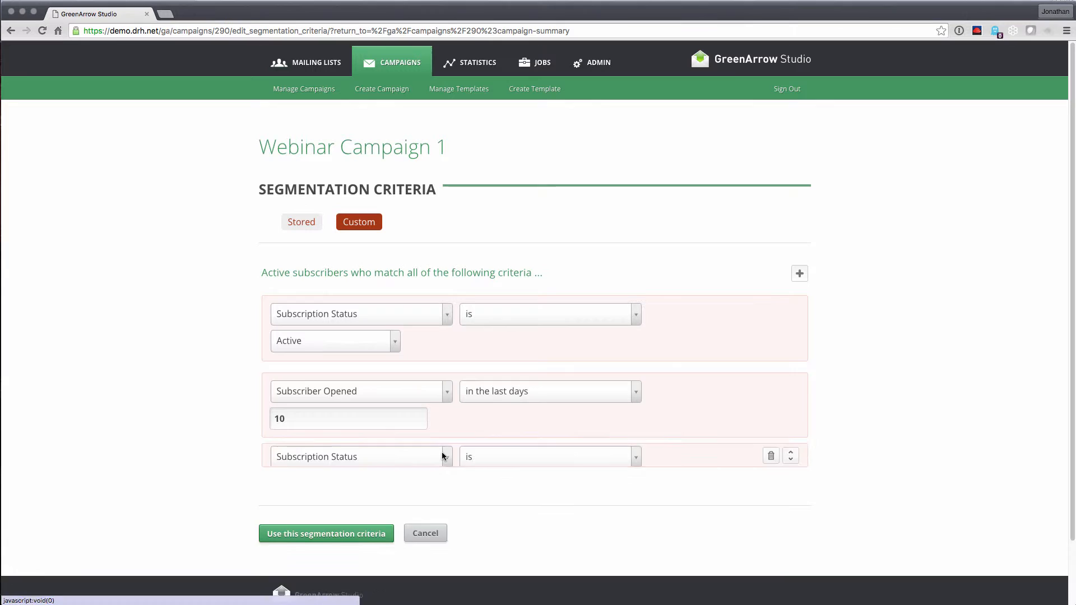
left_click(407, 471)
type("Click")
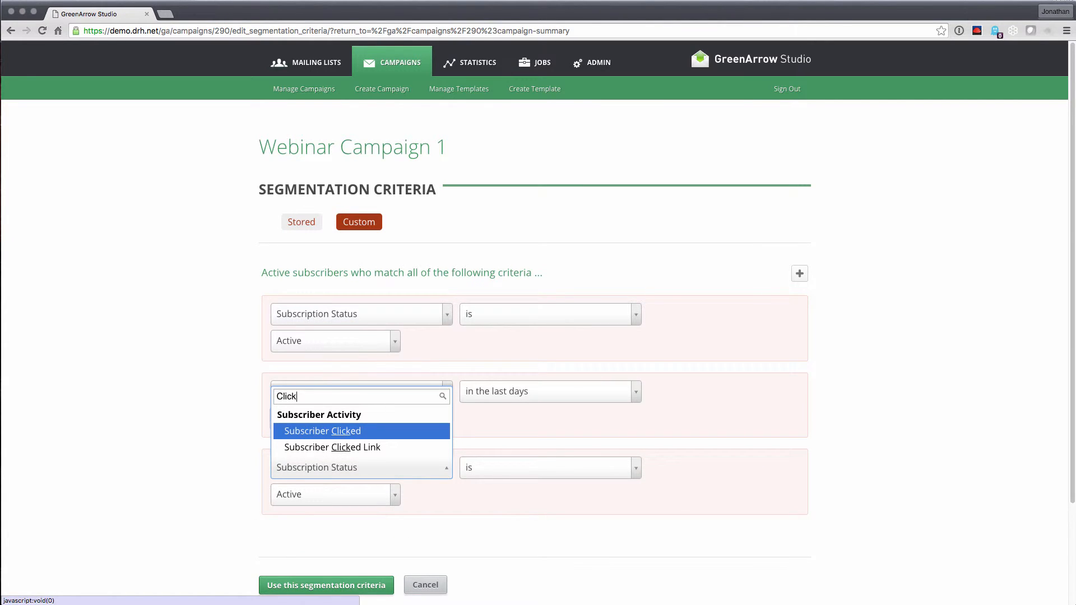
key("Return")
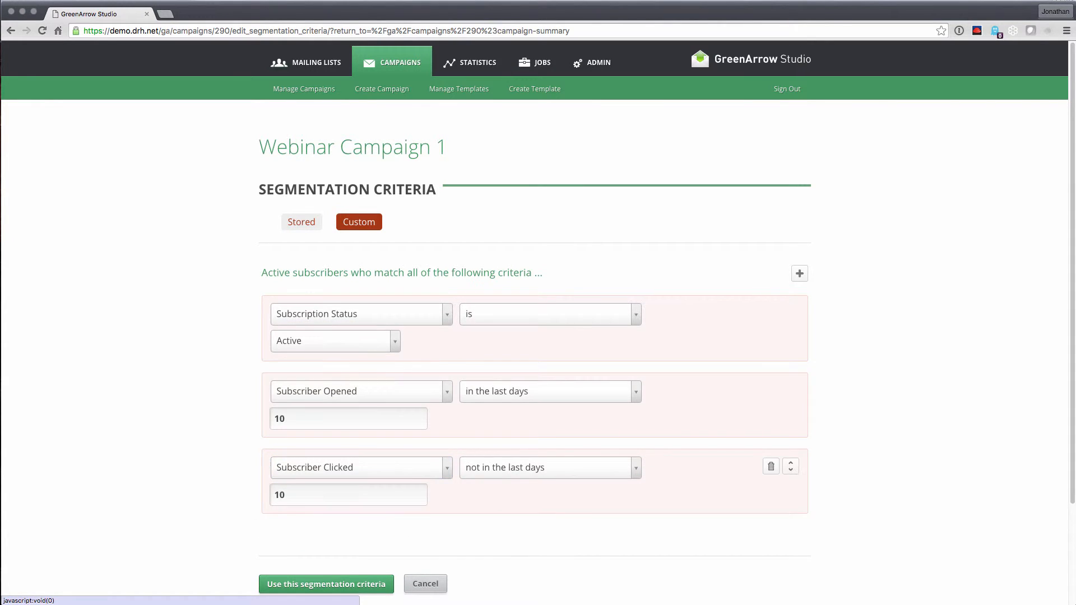
left_click(539, 470)
left_click(506, 520)
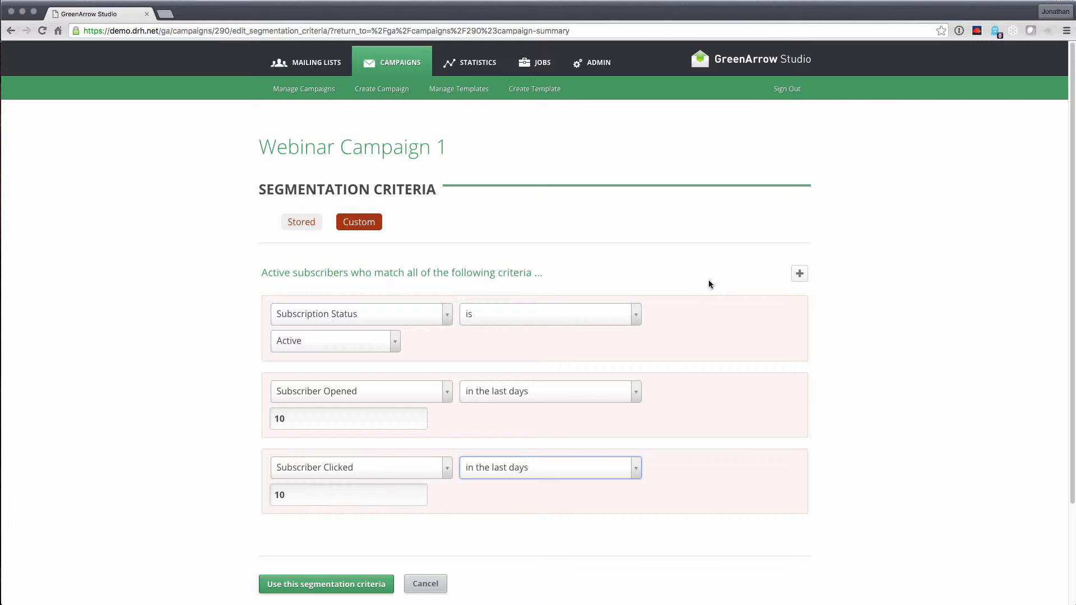
Add an "Any of the following criteria" group and move the Subscriber Clicked and Subscriber Opened criteria into it
left_click(799, 273)
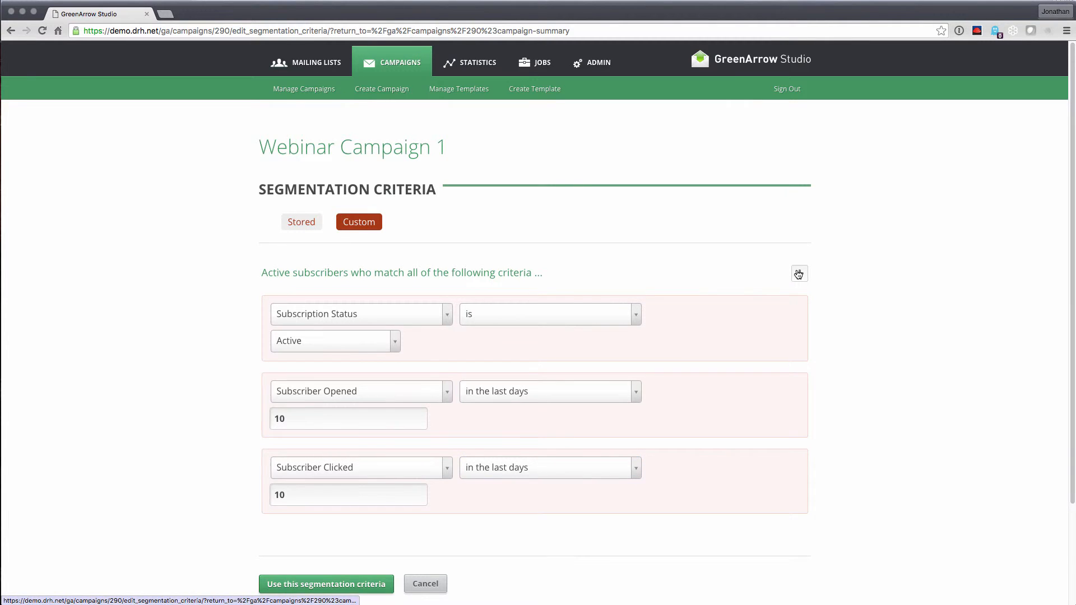
scroll(887, 405, "down", 4)
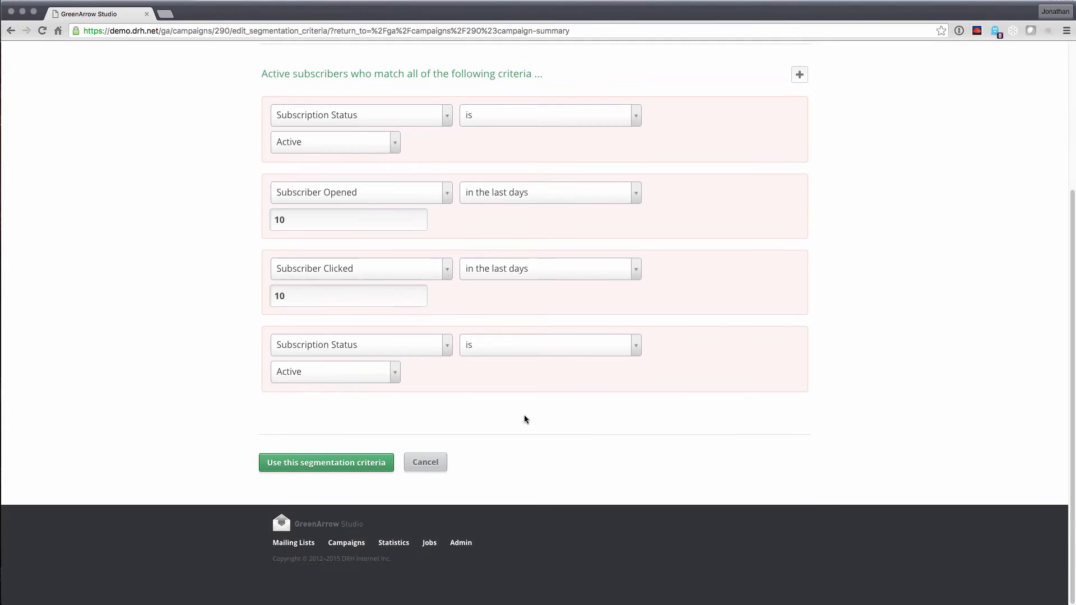
left_click(358, 343)
left_click(336, 413)
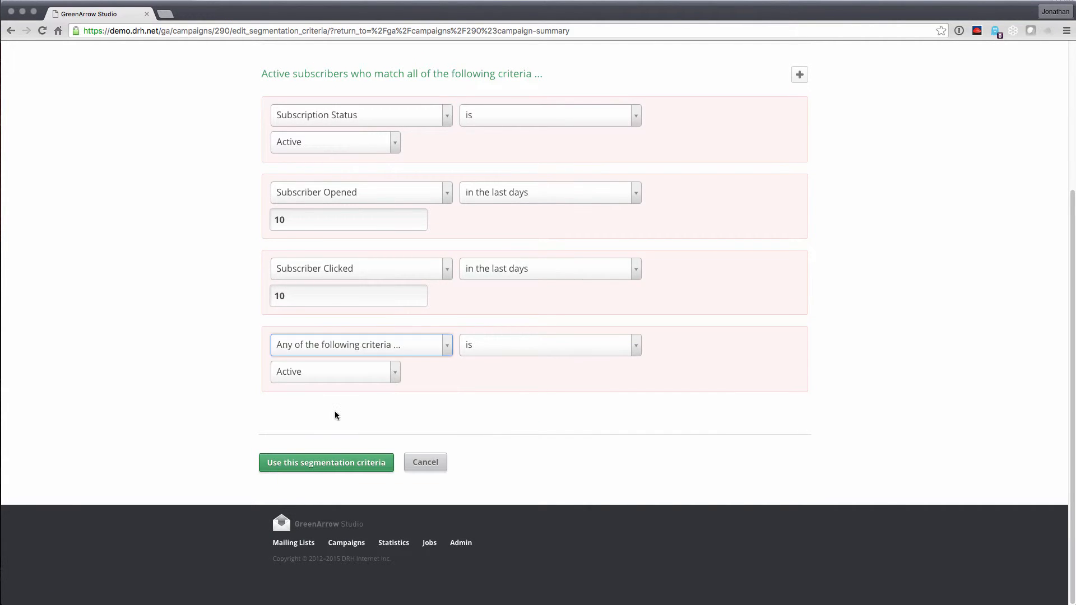
mouse_move(753, 324)
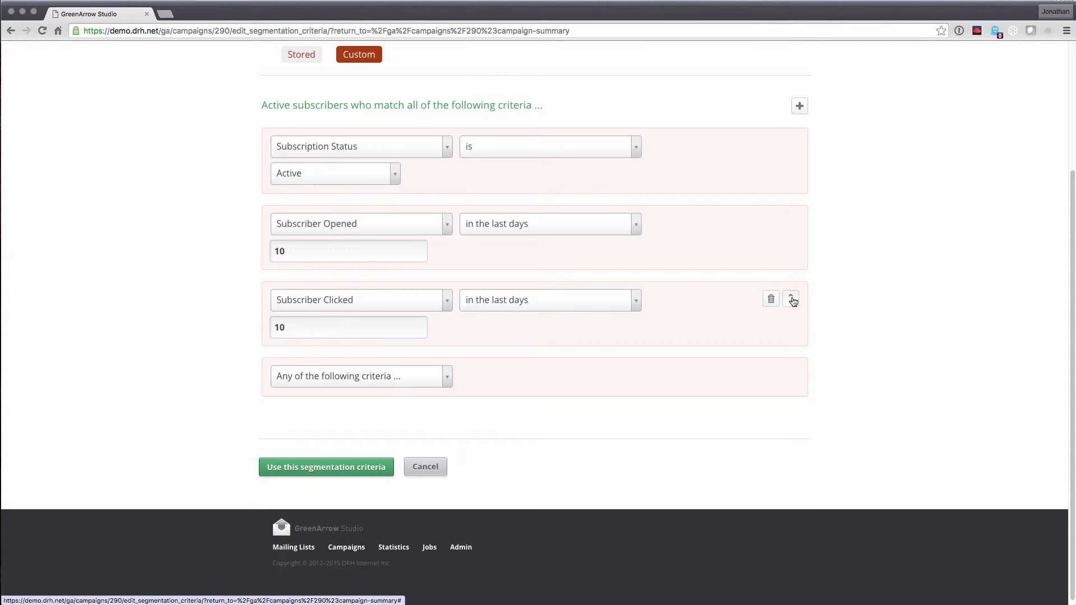
left_click_drag(790, 307, 786, 372)
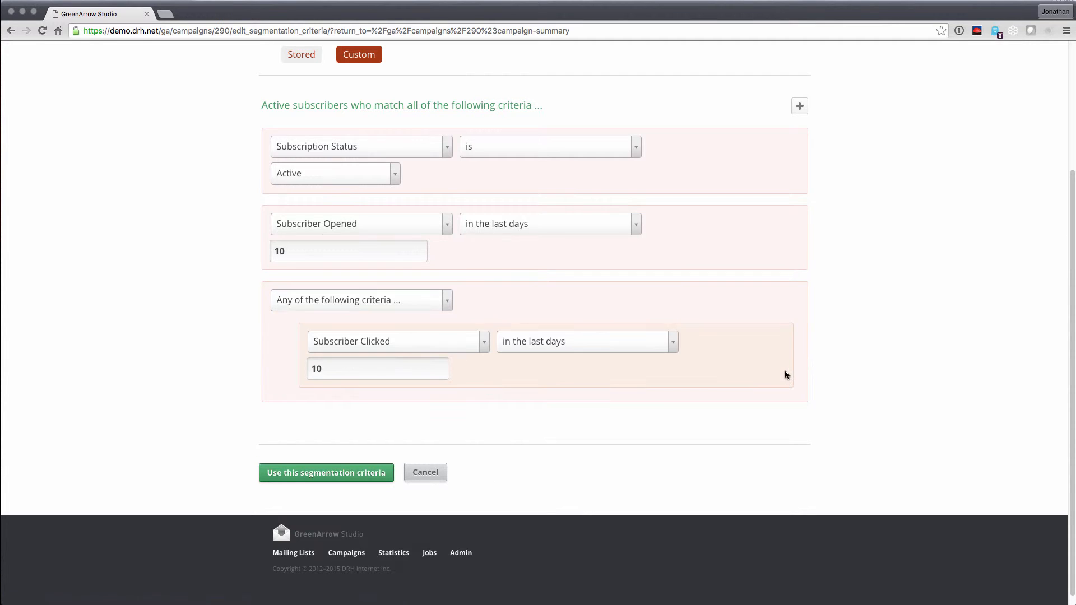
mouse_move(792, 221)
left_click_drag(791, 223, 777, 311)
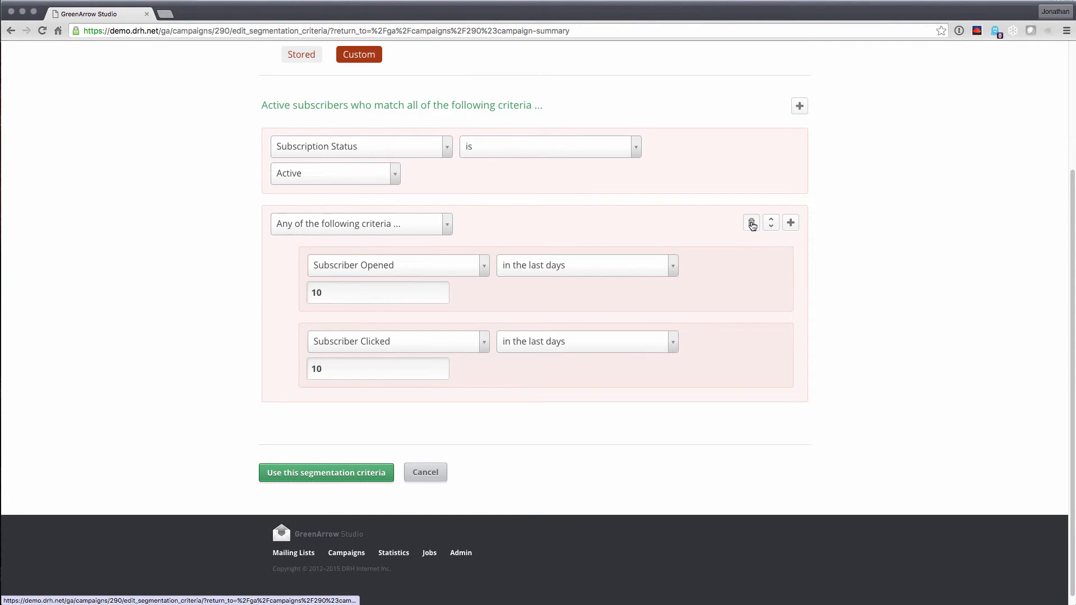
Delete the "Any of the following criteria" group and apply the segmentation with only Subscription Status is Active
left_click(750, 225)
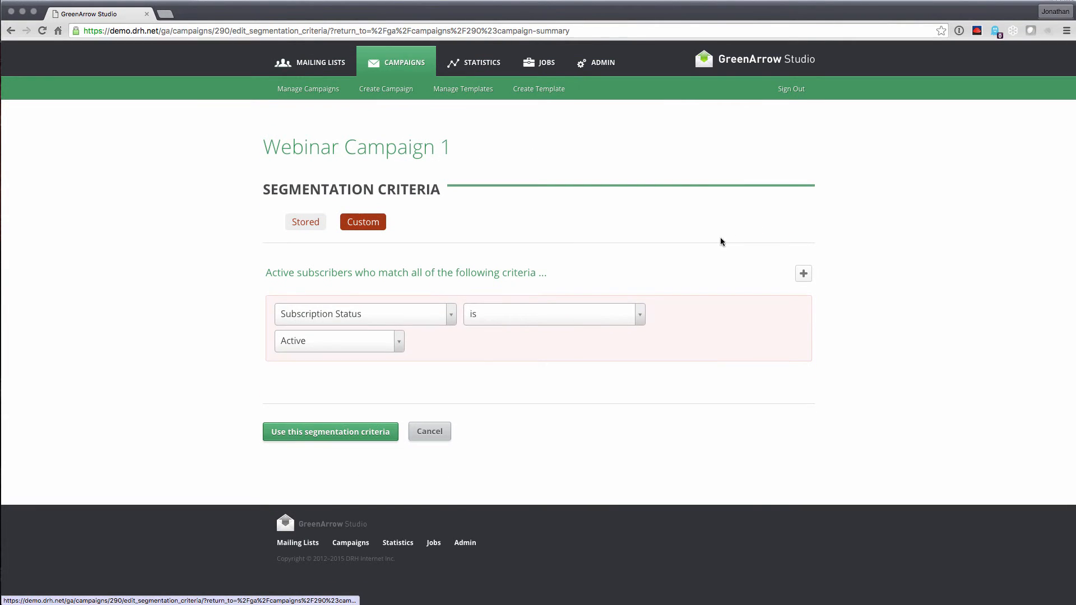
left_click(344, 432)
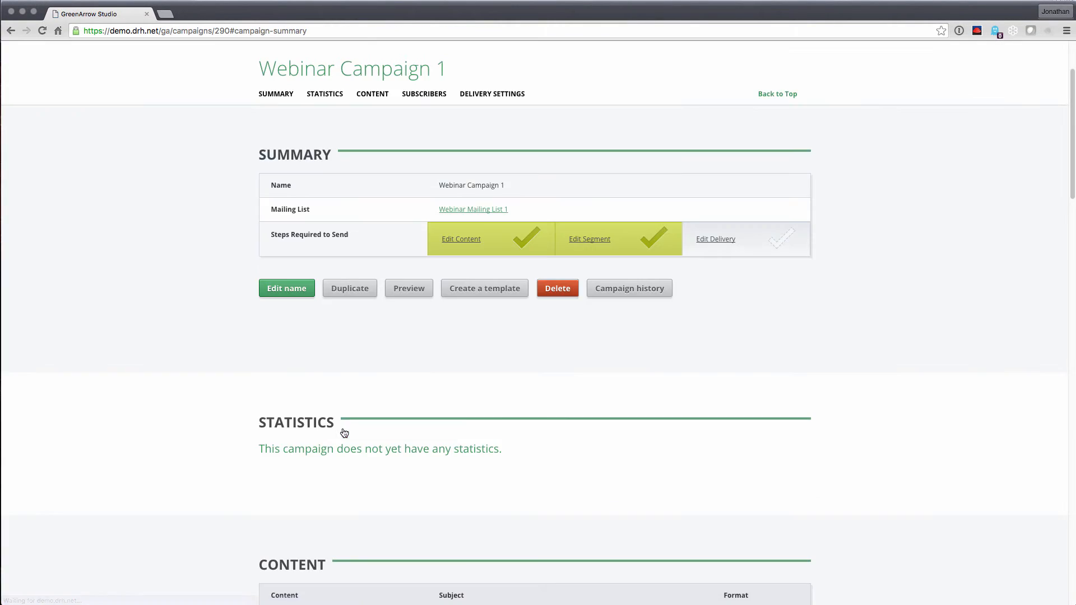
In the delivery settings, set the split-test decision delay to 1, choose its time unit, and update the campaign
left_click(728, 239)
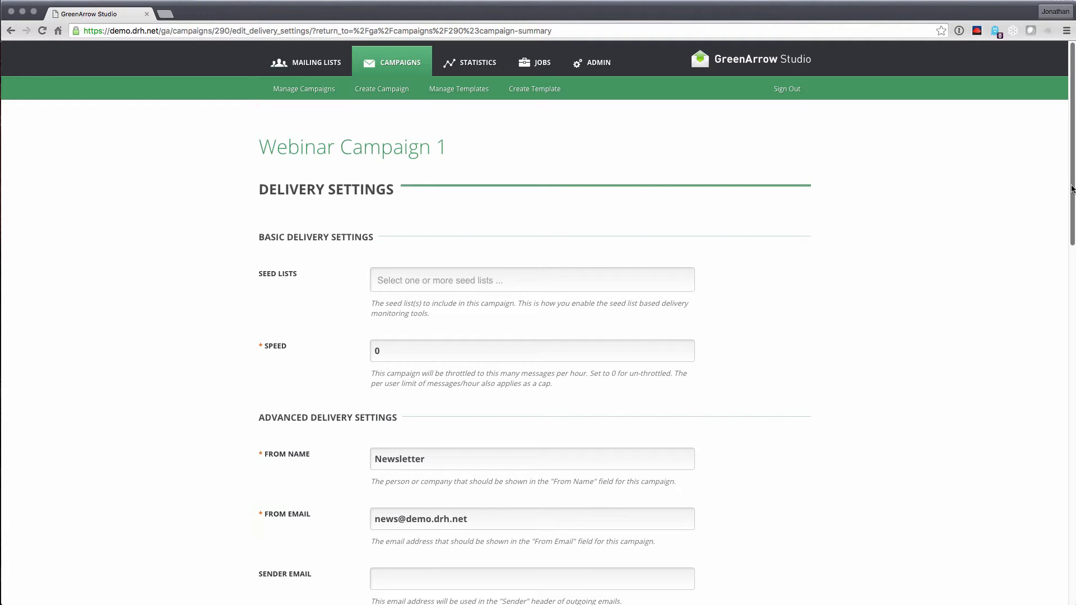
left_click_drag(1071, 189, 1018, 508)
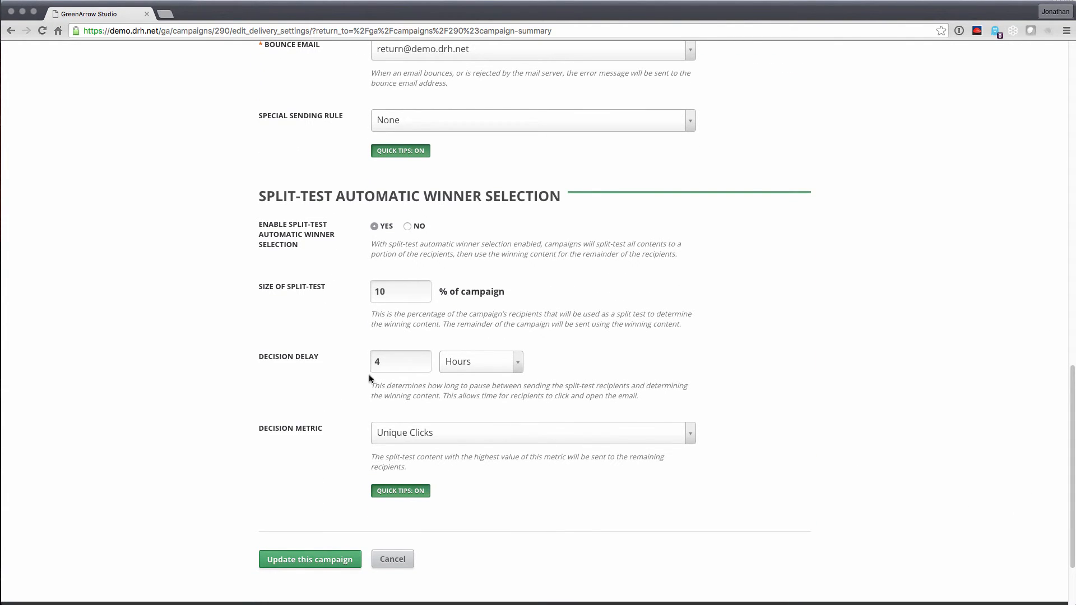
left_click(410, 369)
type("1")
left_click(457, 360)
left_click(465, 399)
left_click(306, 561)
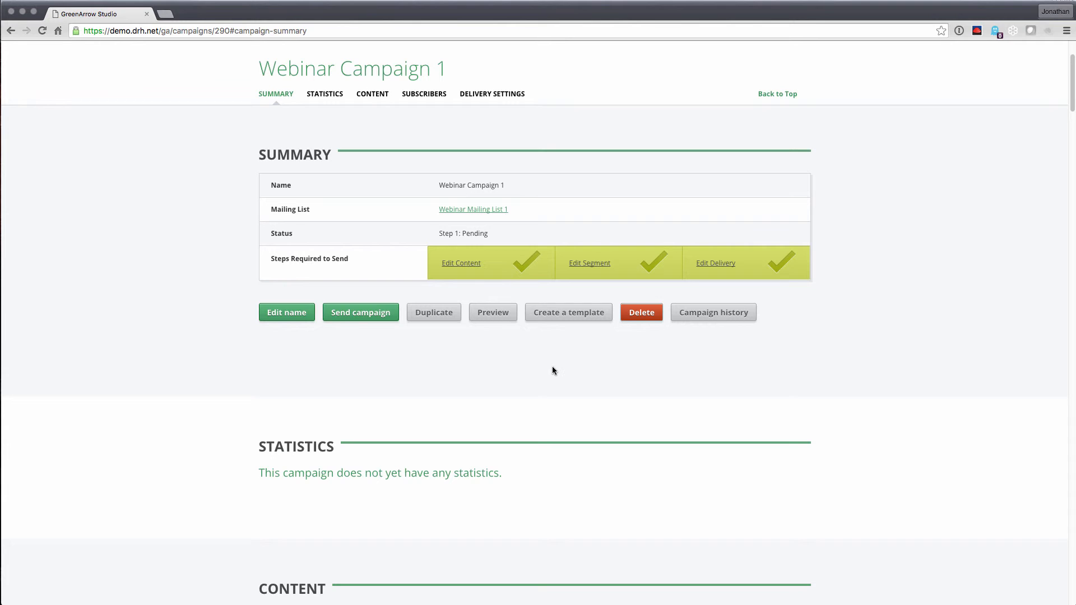
Schedule Webinar Campaign 1 to begin sending immediately and proceed to its confirmation page
left_click(354, 318)
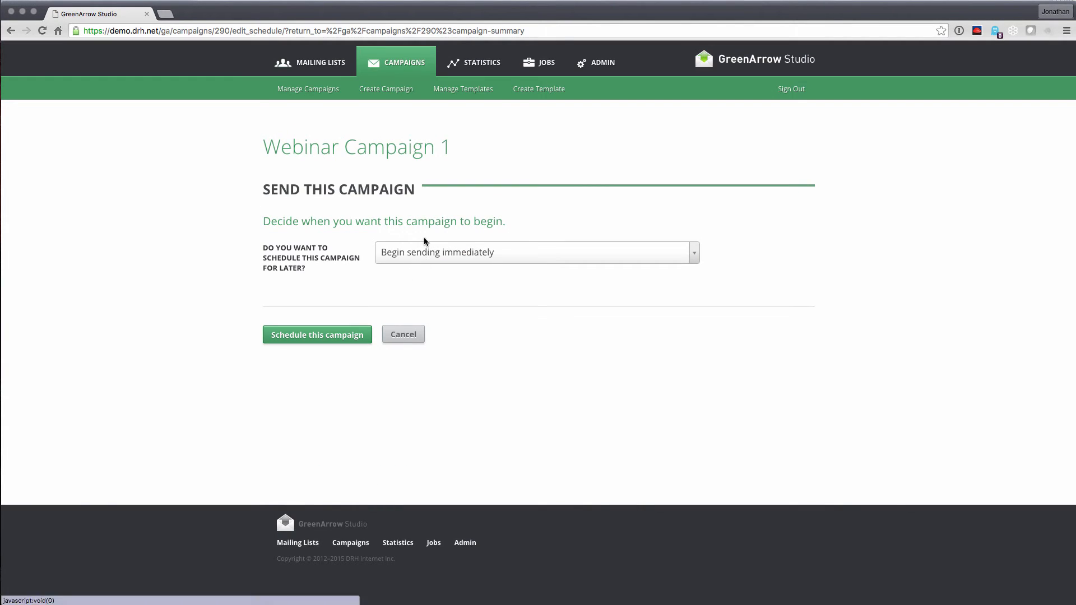
left_click(425, 252)
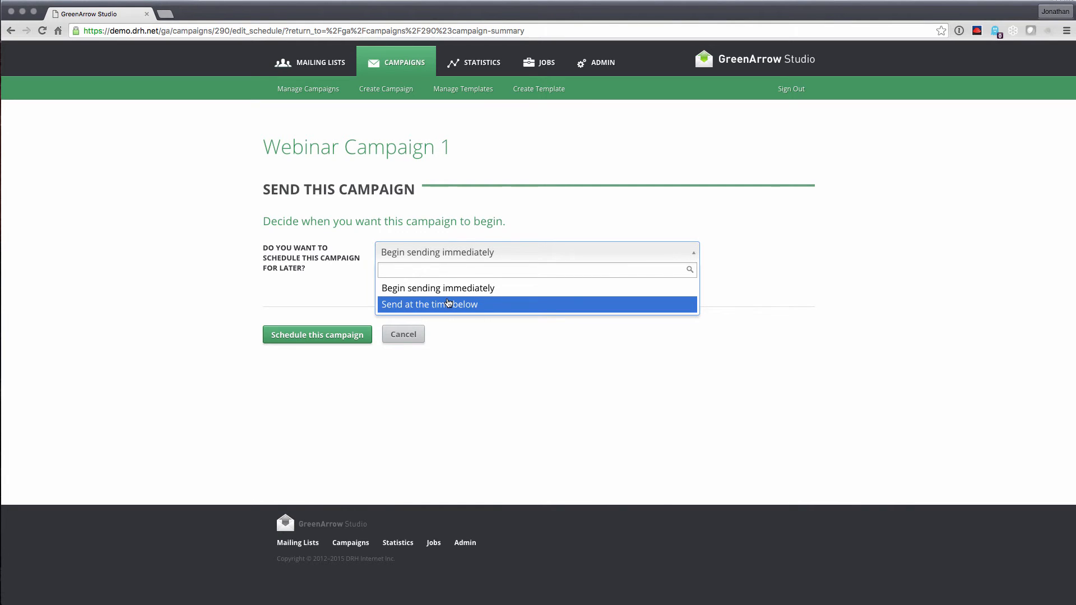
left_click(442, 289)
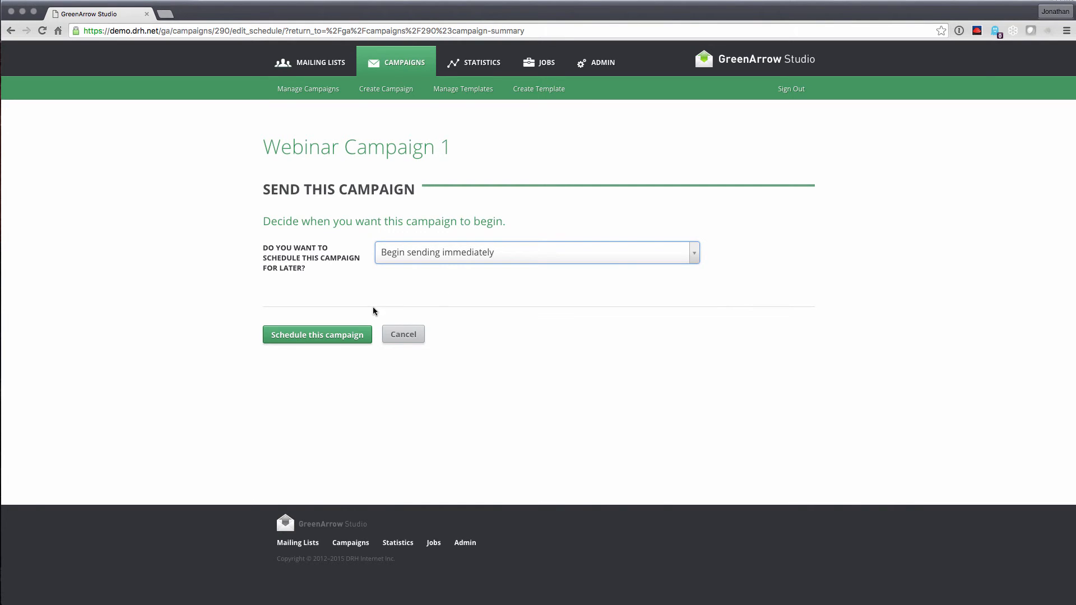
left_click(333, 336)
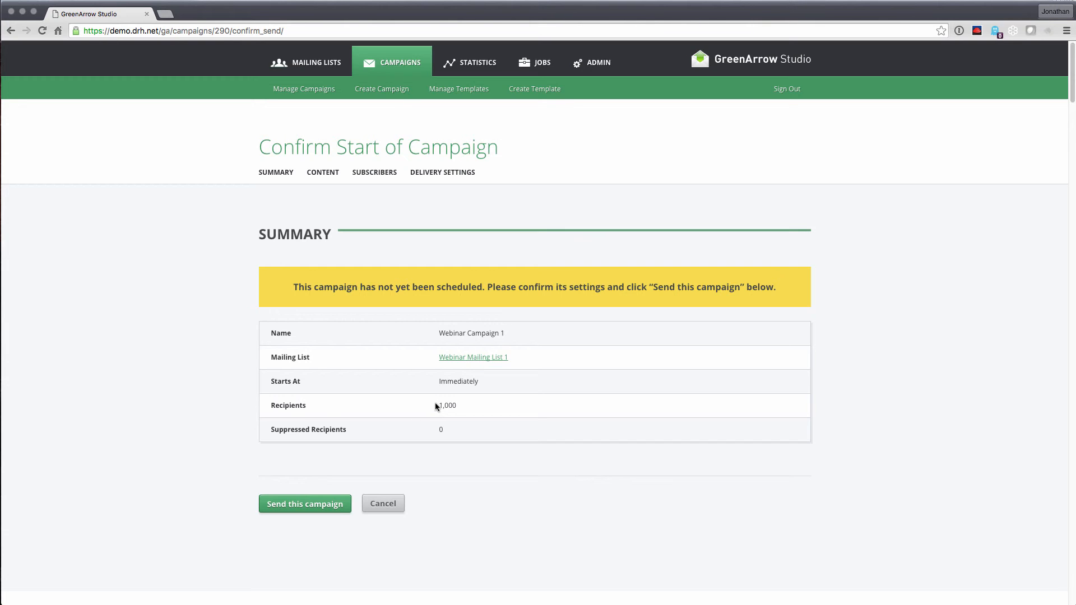
Review the campaign's content, subscriber criteria and delivery settings on the confirmation page, and send the campaign
left_click(325, 172)
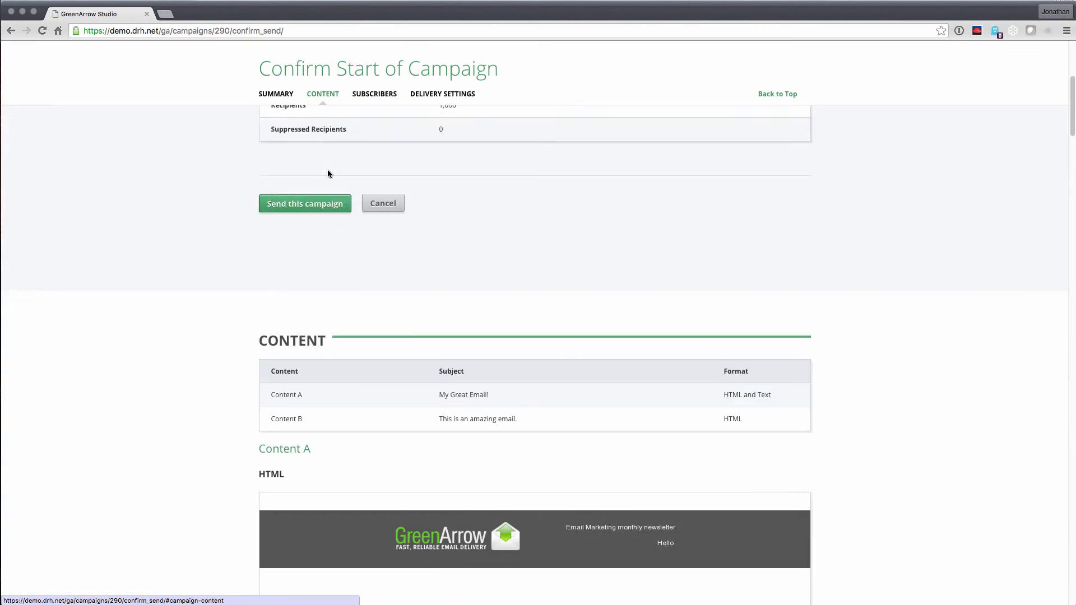
left_click(357, 95)
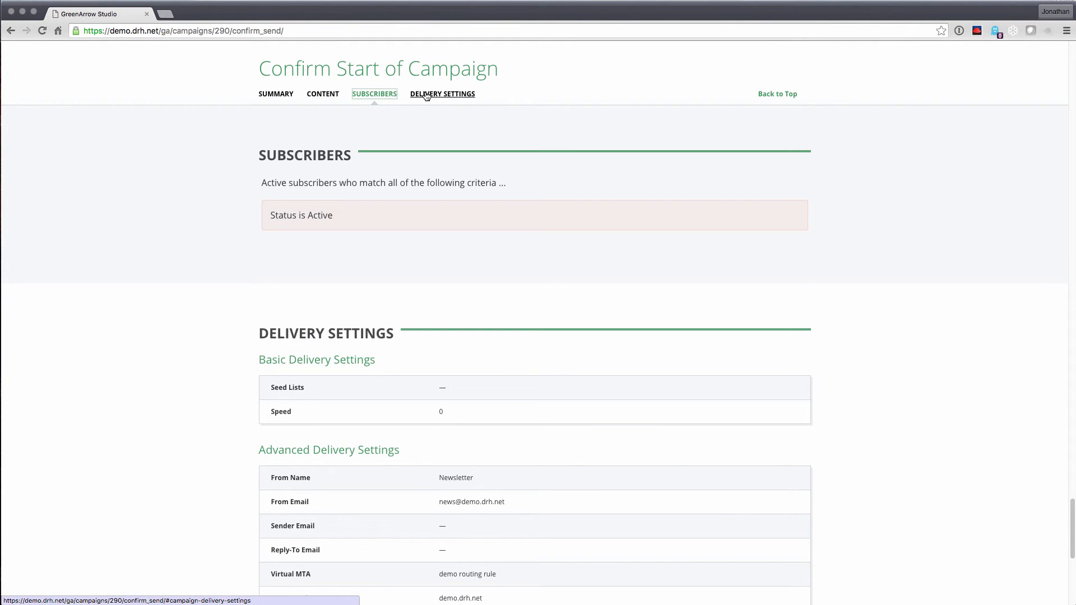
left_click(426, 95)
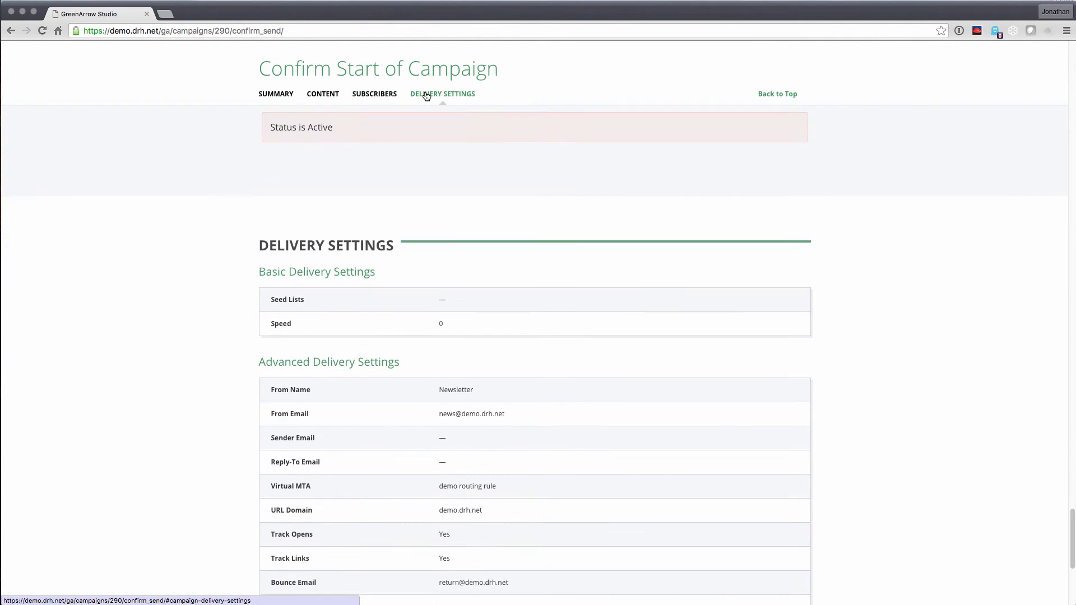
left_click(774, 94)
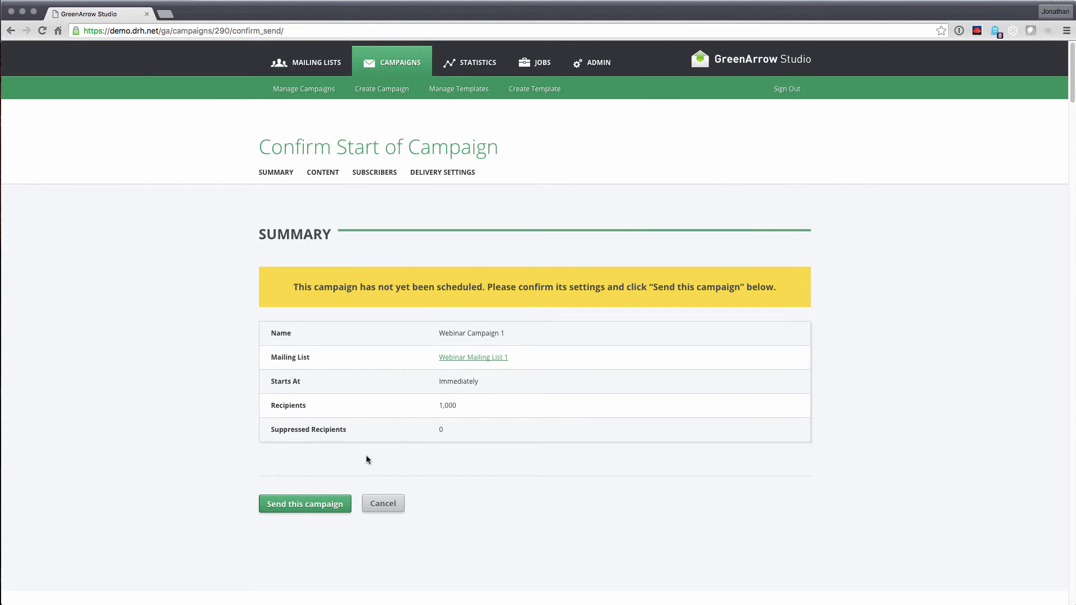
left_click(302, 503)
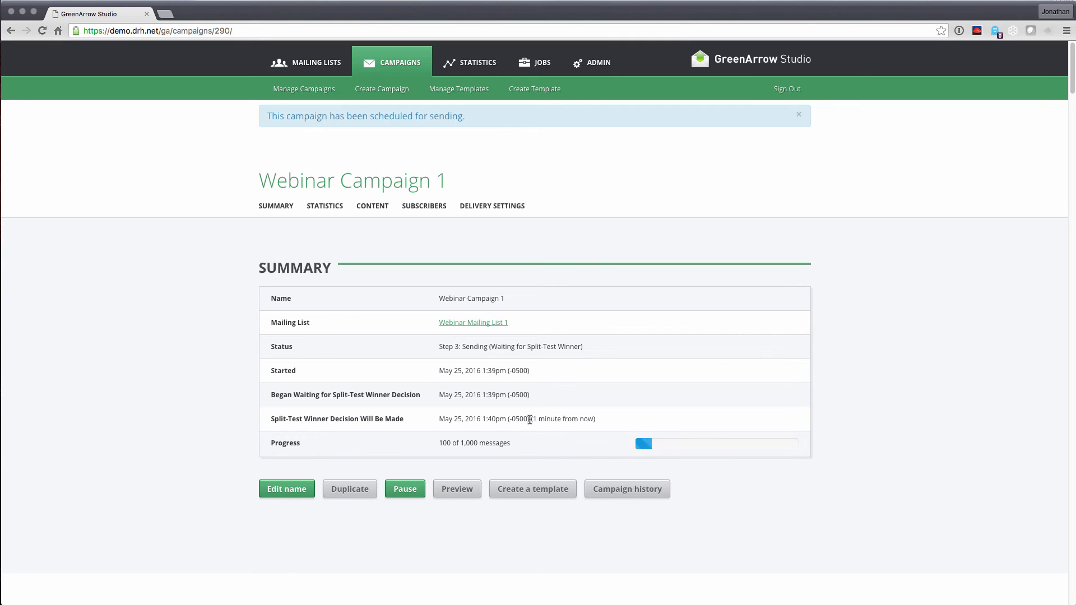
Check when the split-test winner decision will be made and view the campaign's progress among the background jobs
left_click_drag(529, 420, 604, 421)
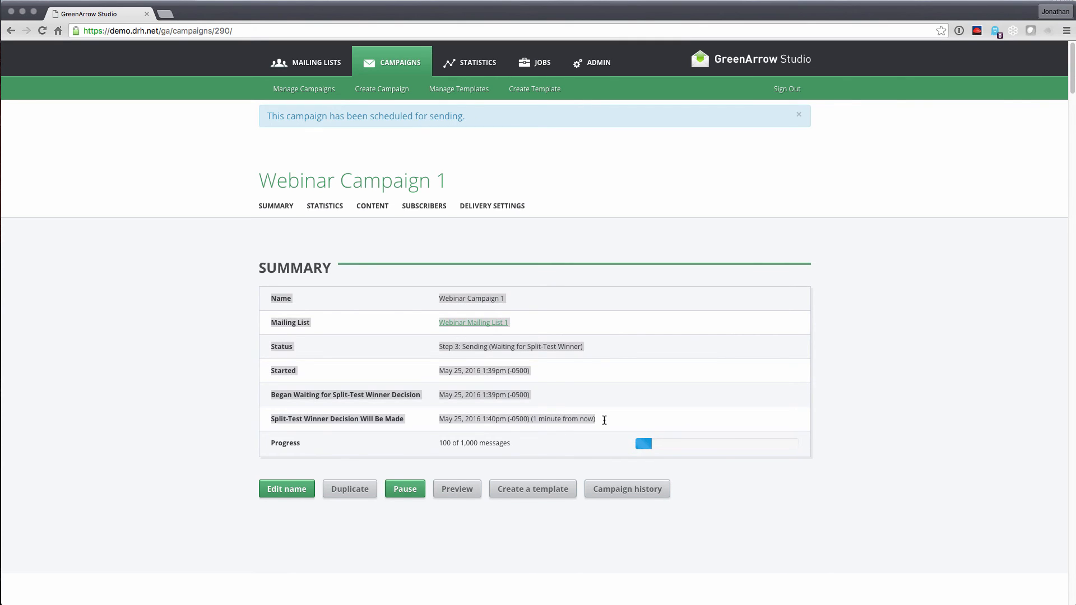
left_click(604, 421)
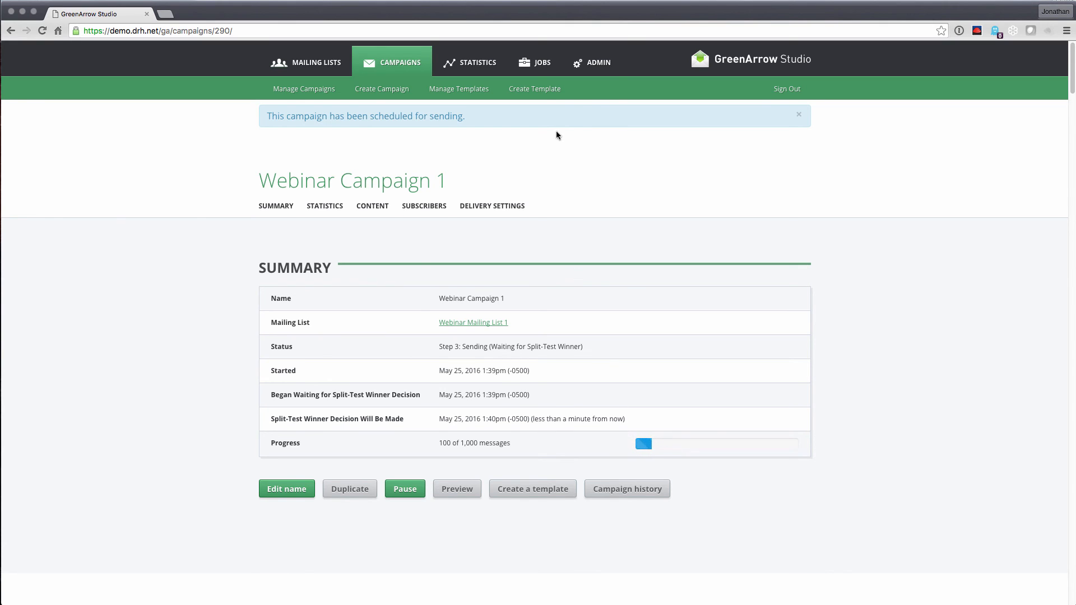
left_click(533, 73)
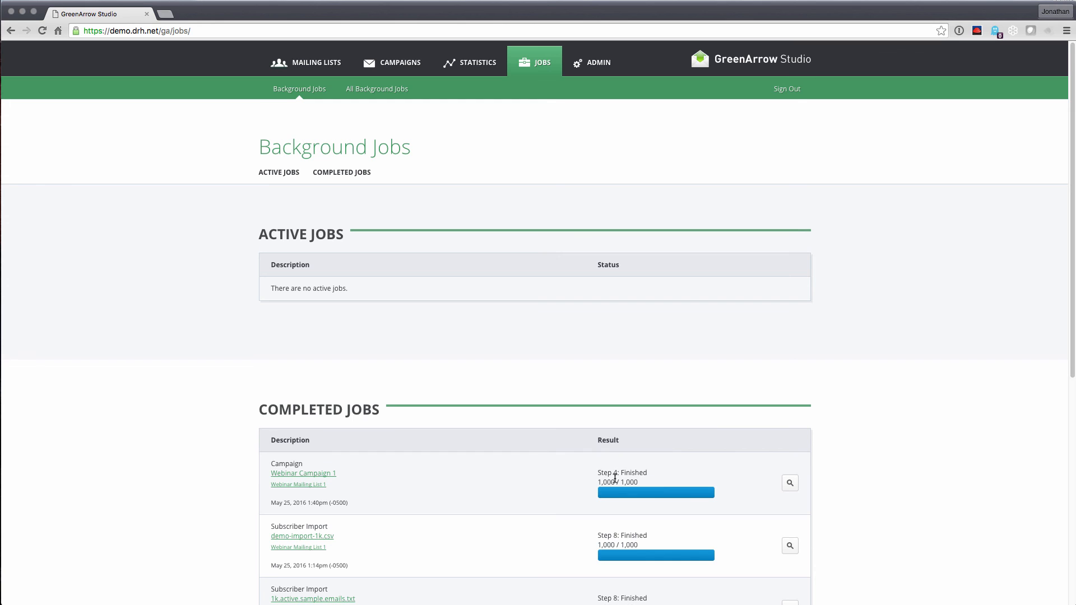
Open the campaigns overview and find Webinar Campaign 1 among the finished campaigns
left_click(395, 62)
left_click_drag(1072, 188, 1065, 353)
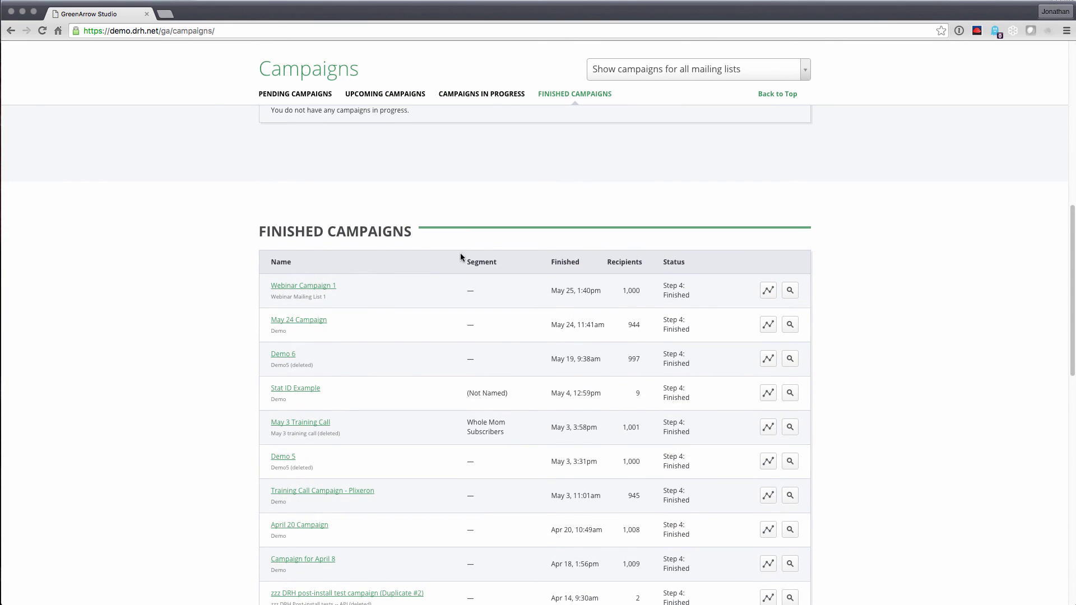